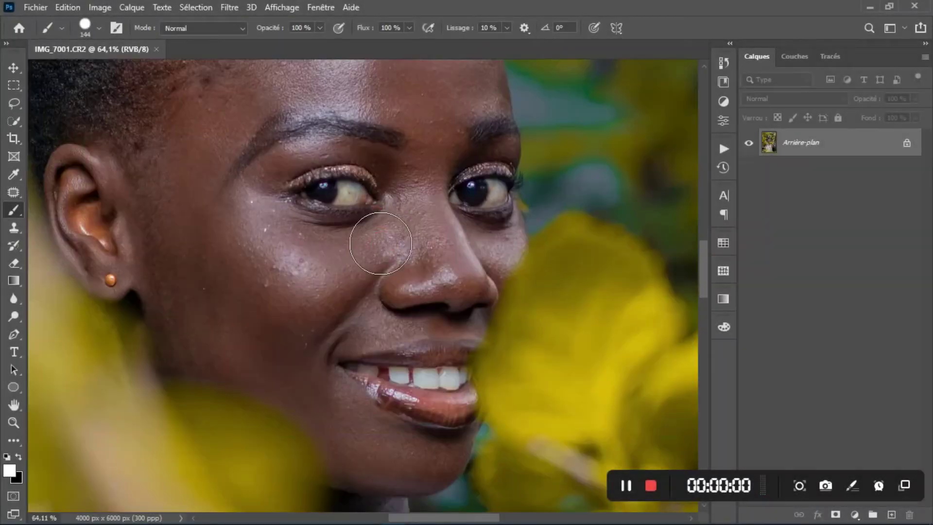
Duplicate the Arrière-plan background layer into a new Calque 1 layer
scroll(379, 291, up, 2)
scroll(380, 290, up, 2)
key(ctrl+j)
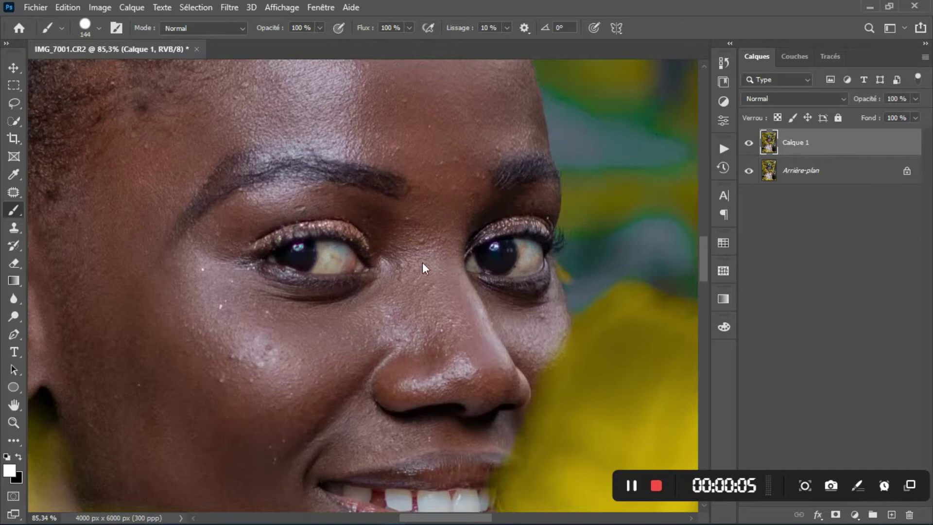
scroll(438, 208, up, 1)
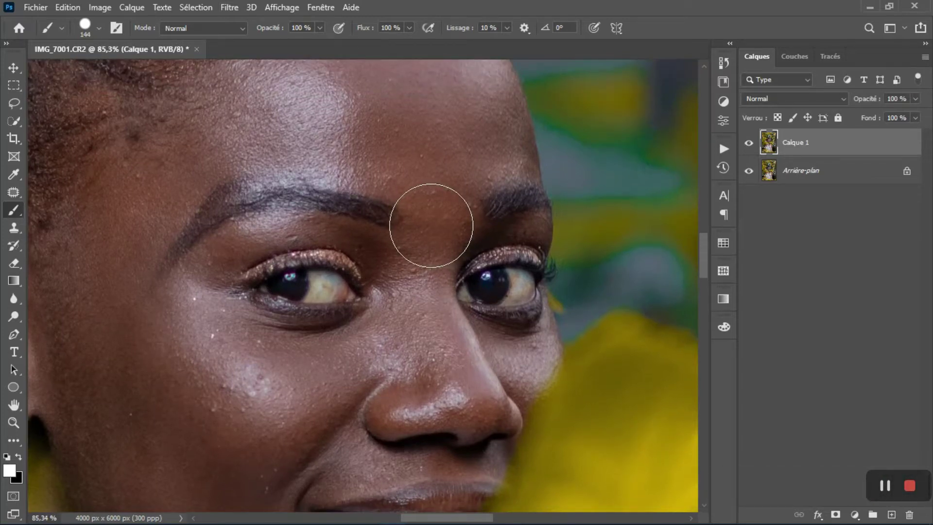
With the Patch tool, outline blemishes near the eyebrow, between the eyes and across the forehead
key(j)
scroll(431, 225, up, 2)
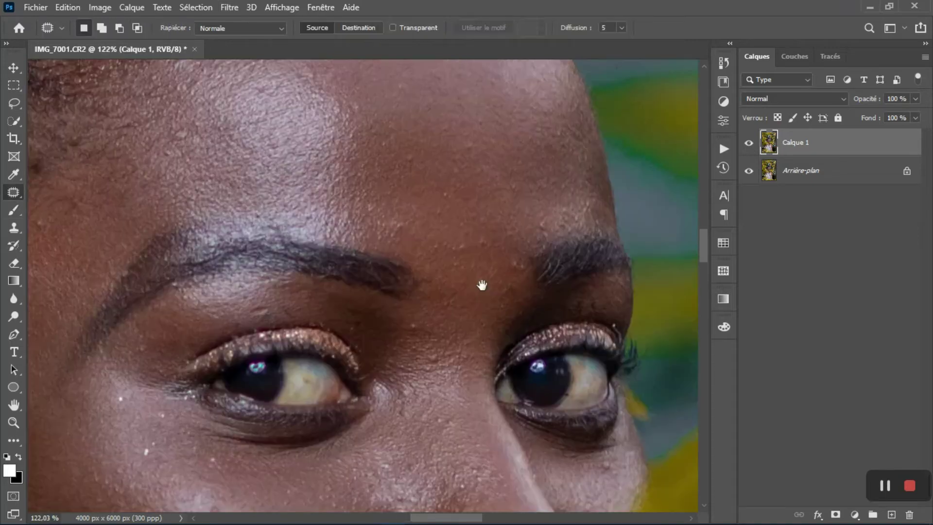
drag(482, 285, 492, 300)
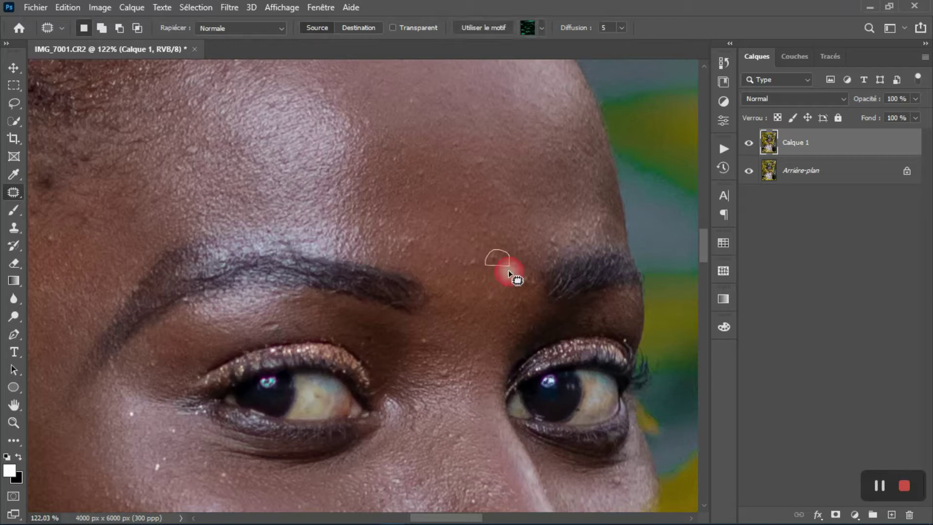
drag(517, 287, 518, 285)
drag(486, 292, 515, 204)
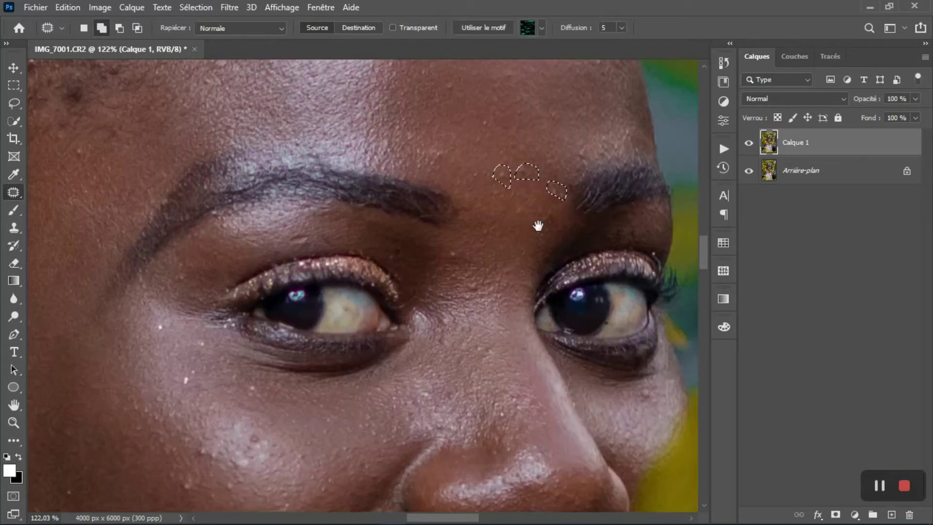
drag(466, 293, 464, 300)
mouse_move(452, 196)
mouse_down()
mouse_move(443, 265)
mouse_move(449, 253)
mouse_up()
drag(487, 213, 461, 291)
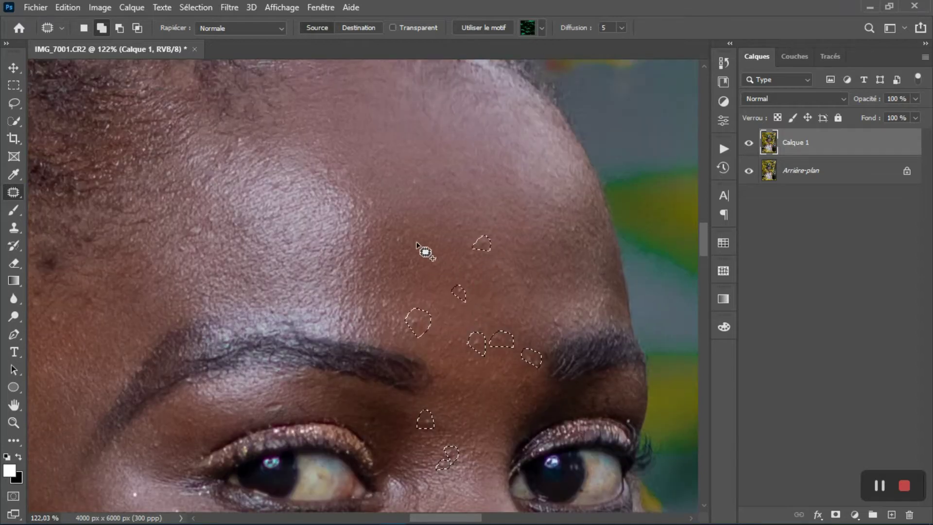
drag(417, 243, 454, 312)
mouse_move(333, 285)
mouse_down()
mouse_move(374, 289)
mouse_move(346, 295)
mouse_move(346, 323)
mouse_up()
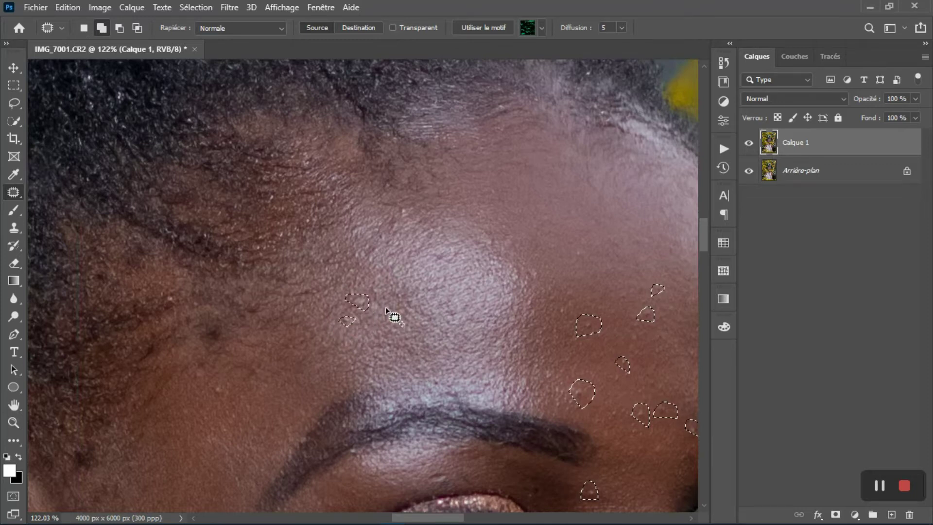
drag(442, 303, 445, 311)
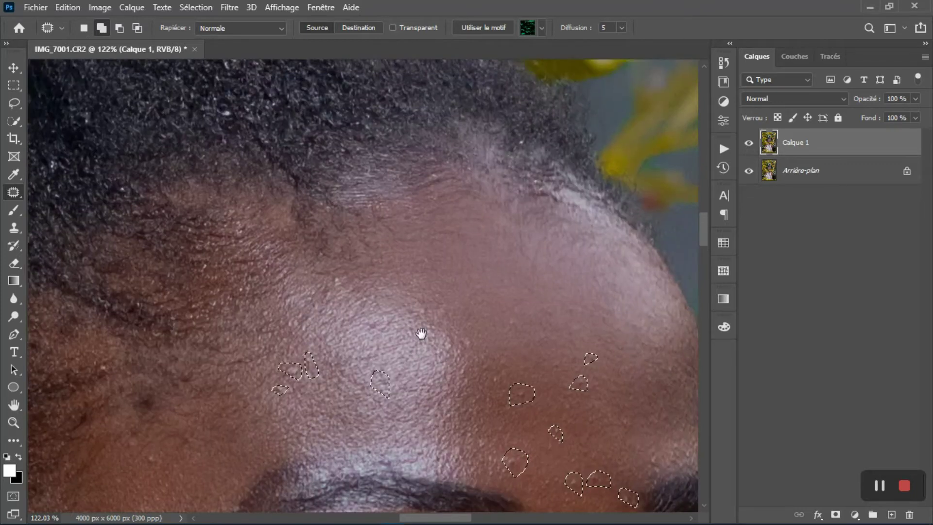
drag(461, 359, 454, 351)
drag(330, 298, 424, 298)
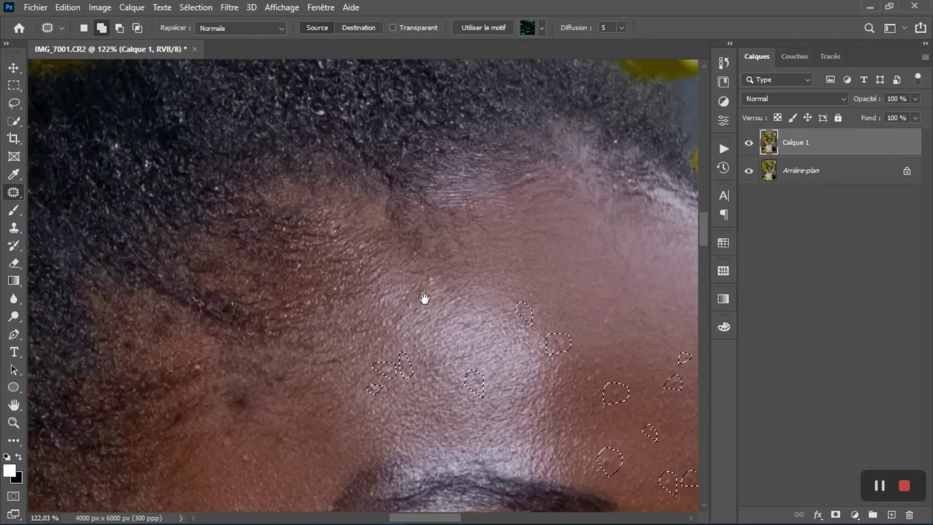
Outline a temple spot and patch it with nearby skin
drag(292, 505, 396, 317)
drag(391, 279, 386, 317)
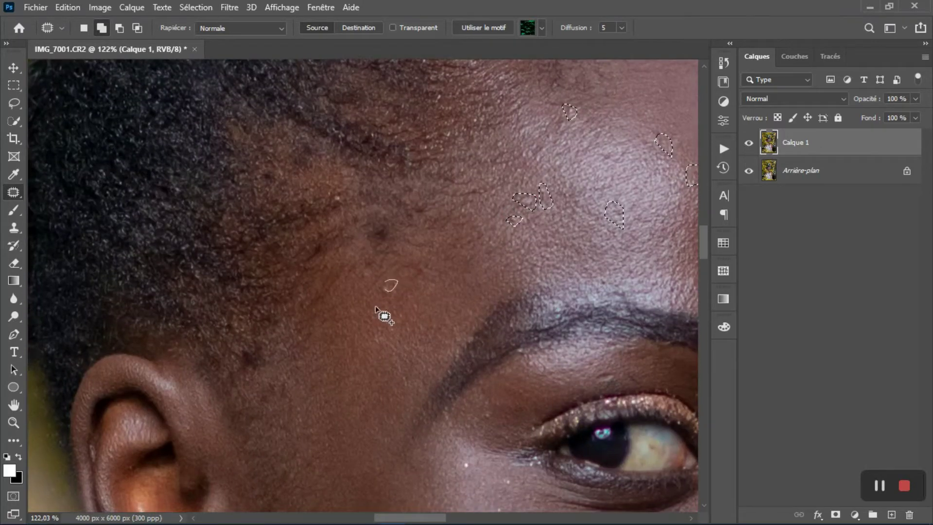
drag(425, 346, 418, 201)
mouse_move(383, 108)
mouse_down()
mouse_move(396, 140)
mouse_move(403, 119)
mouse_move(360, 209)
mouse_up()
Add patch outlines around several spots on the cheek and lower cheek
drag(462, 314, 409, 173)
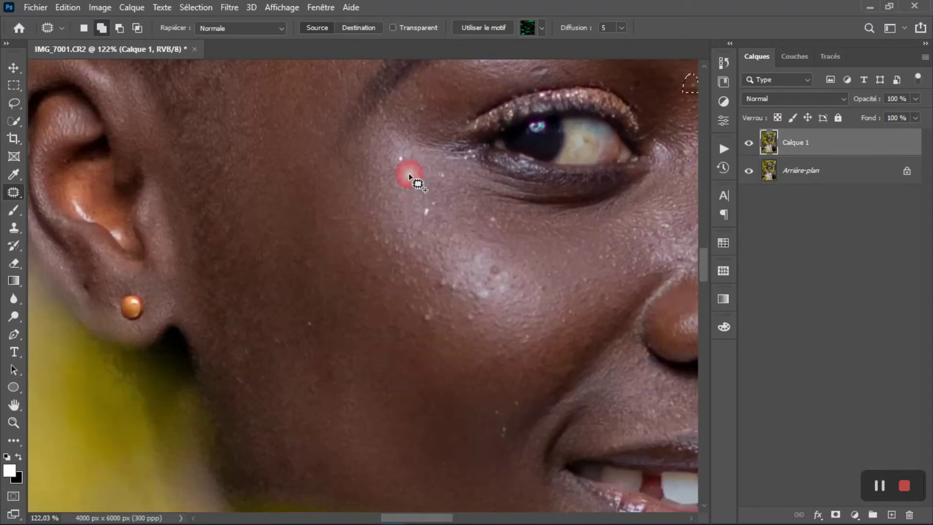
drag(430, 224, 440, 214)
drag(502, 227, 495, 215)
drag(445, 170, 437, 178)
mouse_move(498, 277)
mouse_down()
mouse_move(416, 219)
mouse_move(407, 223)
mouse_move(465, 229)
mouse_up()
drag(394, 228, 396, 223)
mouse_move(391, 256)
mouse_down()
mouse_move(359, 285)
mouse_move(379, 272)
mouse_up()
mouse_move(419, 389)
mouse_down()
mouse_move(430, 265)
mouse_move(459, 278)
mouse_up()
Outline spots near the mouth corner, the red blemish below the eye and a spot above it
scroll(460, 278, down, 3)
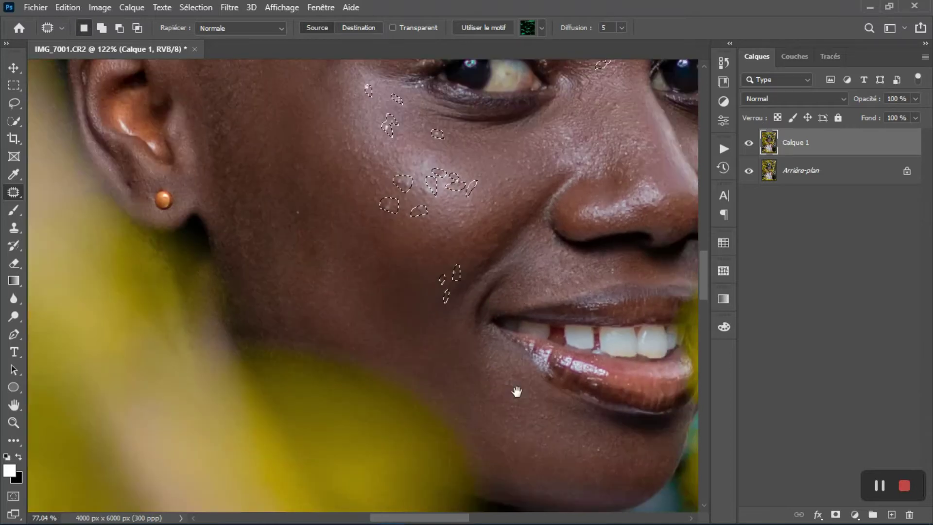
drag(591, 416, 355, 267)
scroll(355, 267, up, 3)
drag(258, 223, 386, 334)
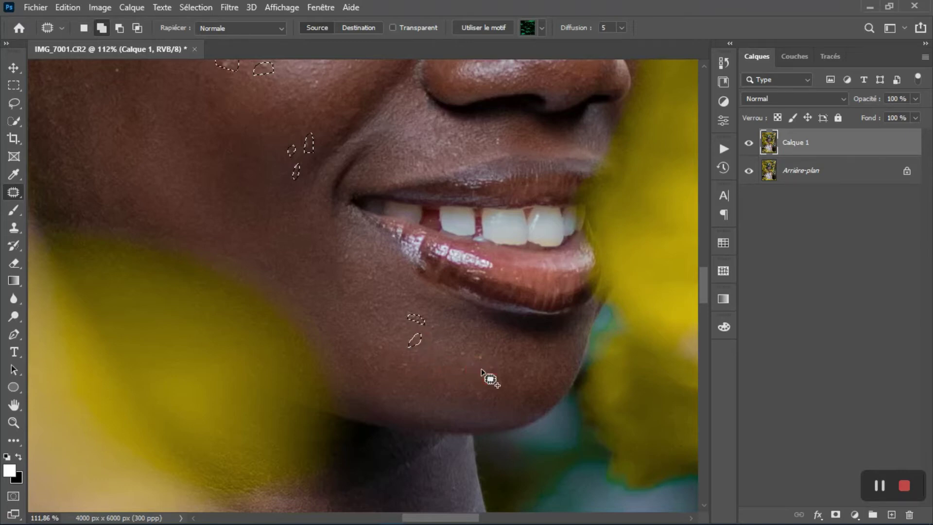
scroll(480, 373, down, 3)
scroll(521, 314, up, 3)
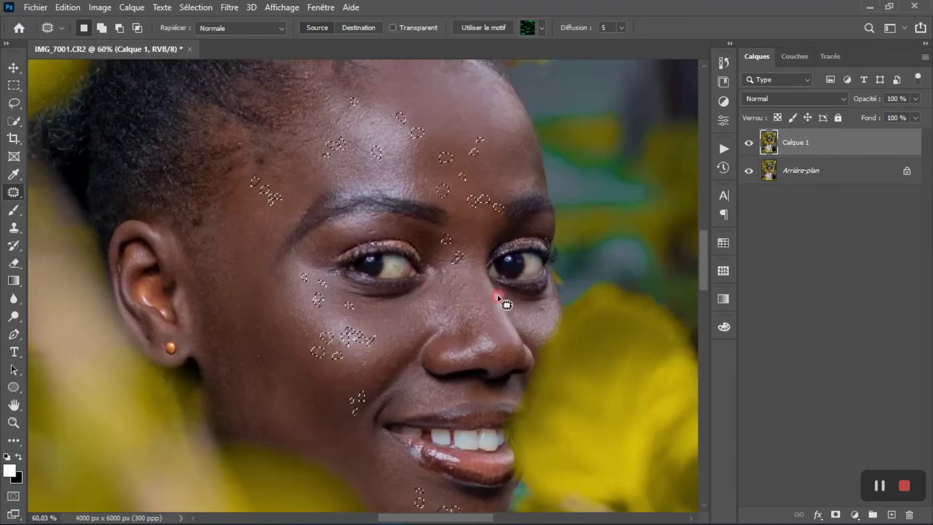
scroll(569, 369, up, 5)
drag(568, 369, 461, 277)
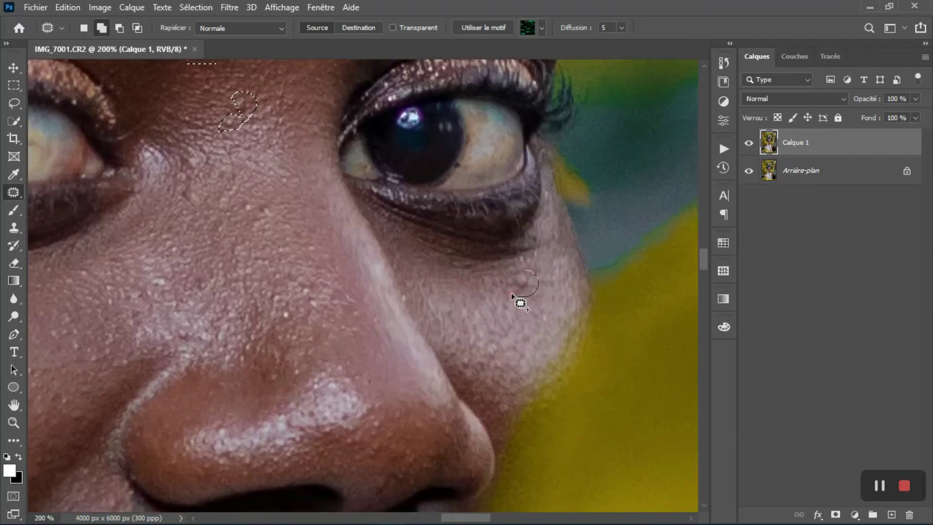
scroll(486, 299, up, 3)
scroll(427, 317, left, 3)
drag(368, 308, 357, 287)
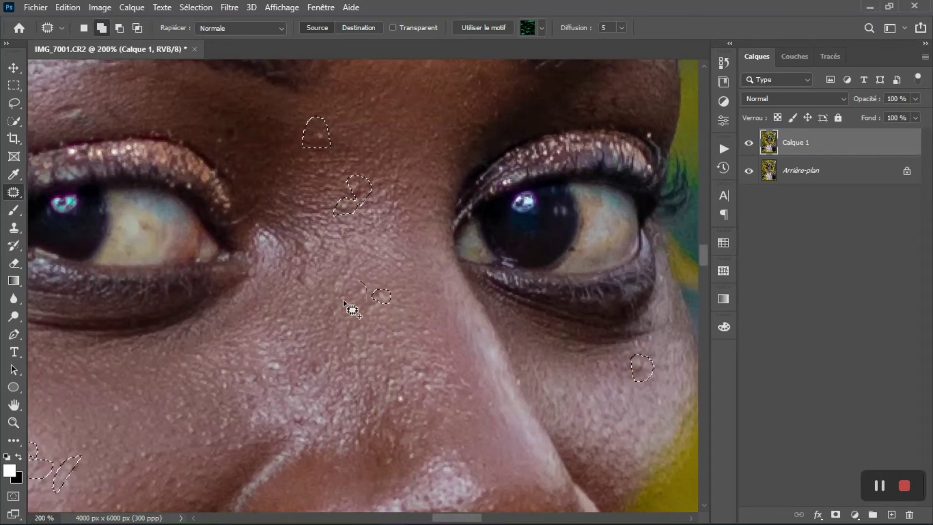
scroll(427, 308, left, 3)
drag(415, 281, 413, 289)
drag(426, 248, 431, 261)
Add outlines around spots between the eyes, near the eyebrow and beside the eye
scroll(404, 272, up, 1)
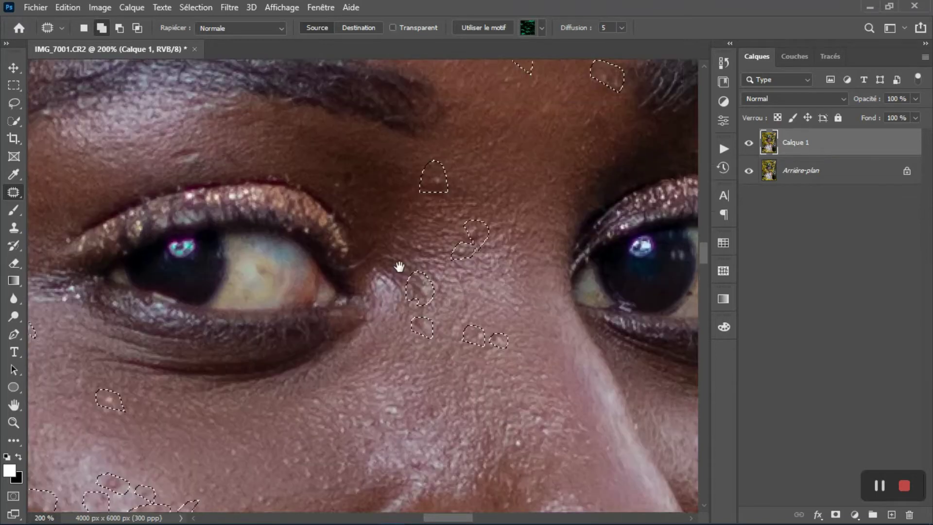
scroll(394, 286, up, 2)
drag(358, 274, 355, 279)
scroll(360, 277, up, 1)
scroll(360, 277, left, 5)
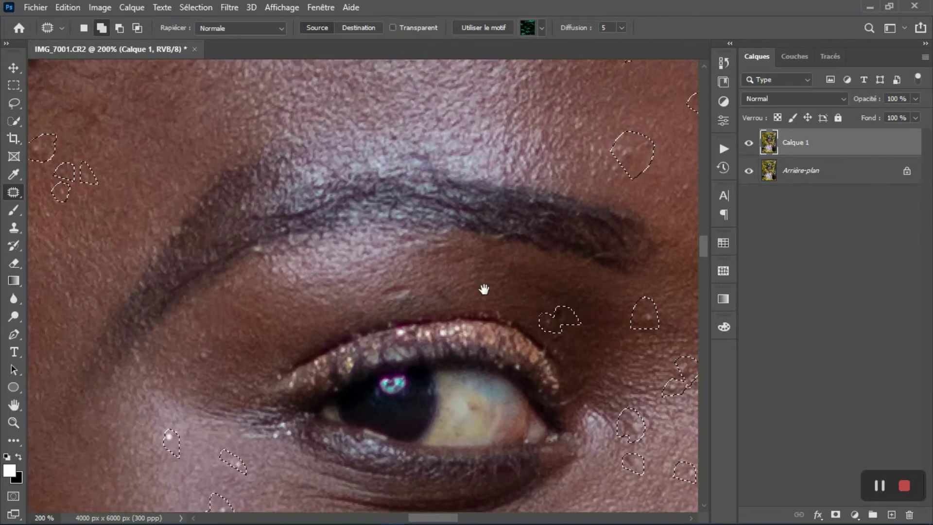
drag(417, 294, 374, 293)
drag(437, 300, 453, 311)
scroll(453, 311, left, 5)
drag(395, 333, 397, 355)
Add outlines around a cheek spot and a spot between the eyebrows
scroll(384, 308, down, 3)
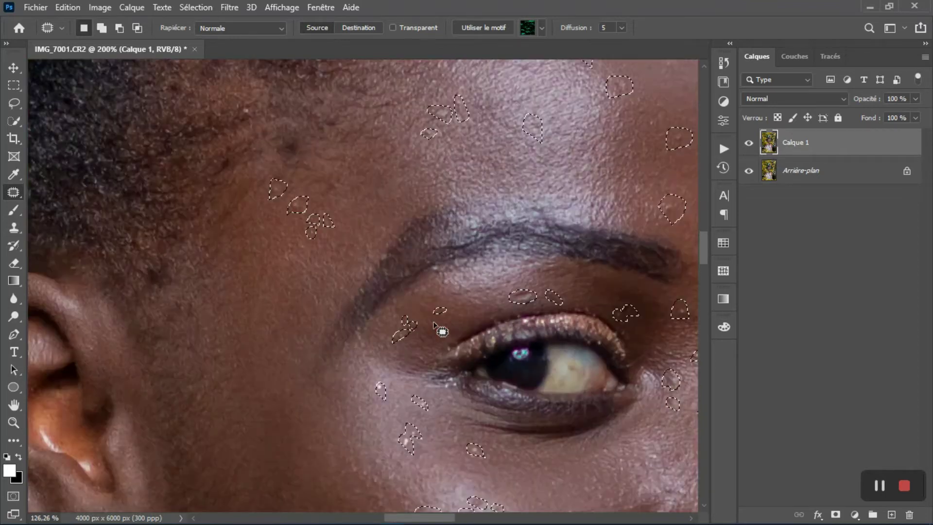
scroll(460, 371, down, 2)
scroll(467, 256, down, 4)
scroll(493, 346, down, 2)
drag(492, 346, 426, 202)
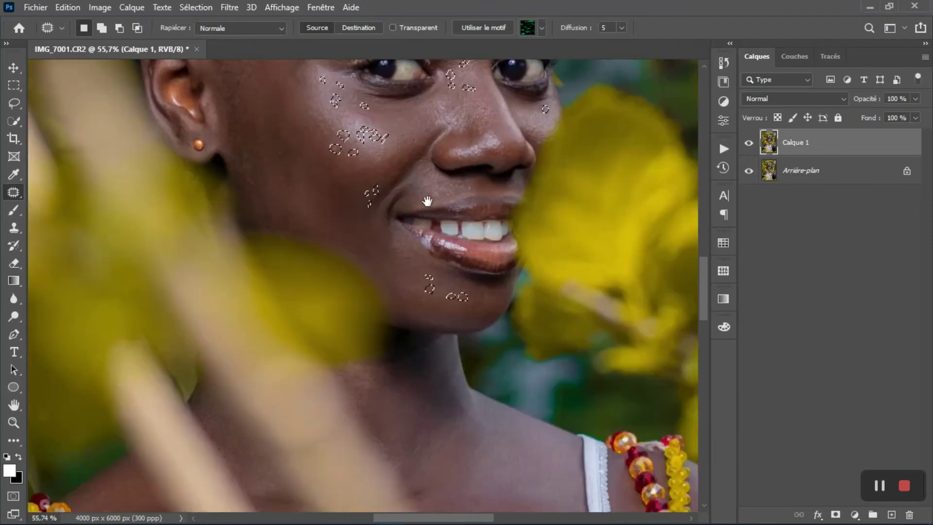
scroll(410, 383, up, 3)
scroll(334, 281, up, 4)
drag(334, 281, 324, 273)
scroll(371, 260, down, 5)
scroll(430, 284, up, 2)
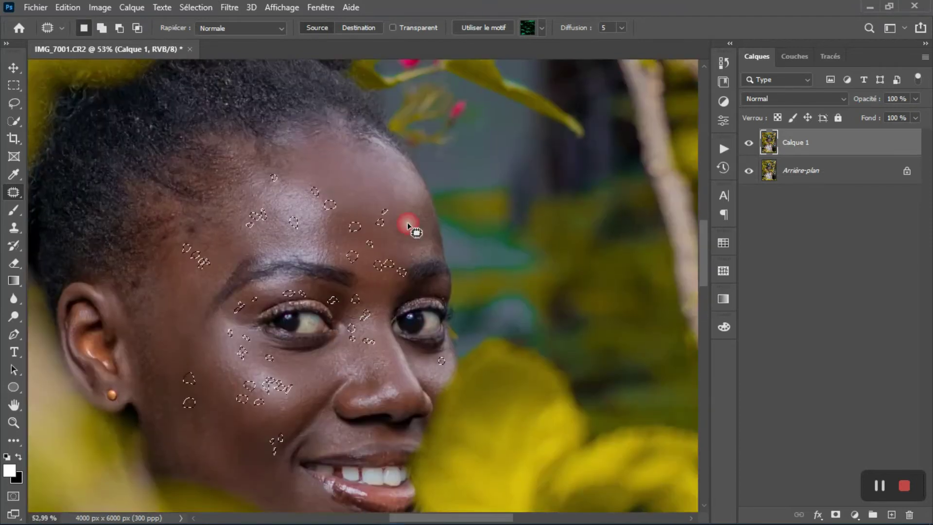
scroll(409, 221, up, 2)
scroll(354, 337, down, 1)
scroll(505, 239, up, 2)
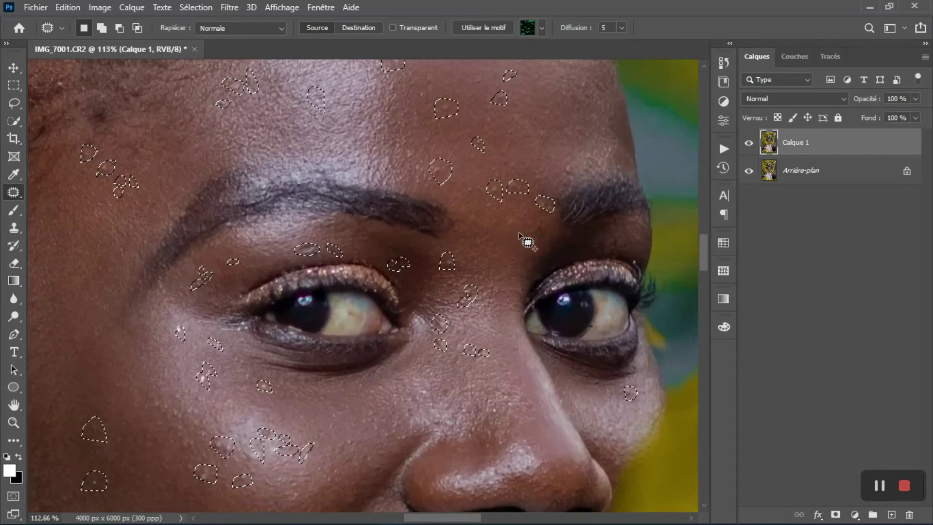
mouse_move(508, 238)
mouse_down()
mouse_move(505, 227)
mouse_move(511, 246)
mouse_up()
scroll(510, 248, down, 1)
scroll(510, 249, down, 1)
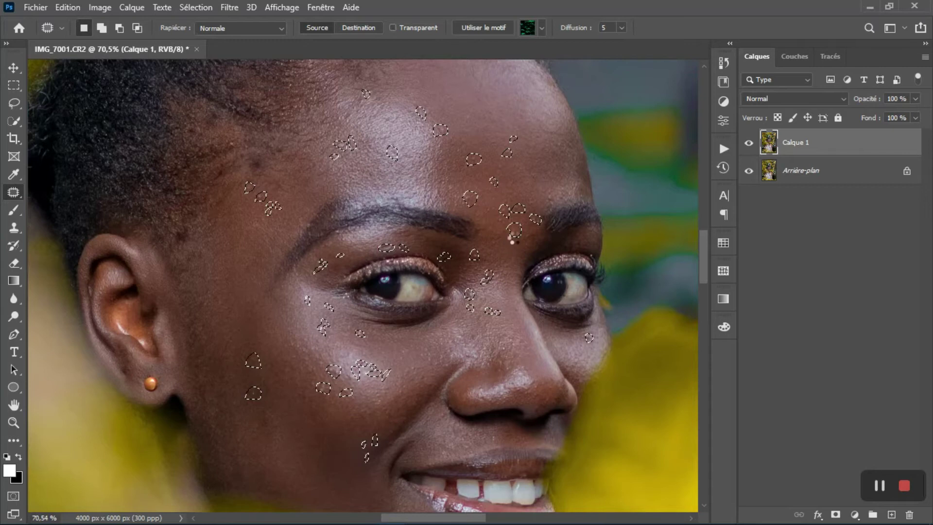
Patch all outlined blemishes with nearby skin and clear the selection
drag(446, 311, 460, 345)
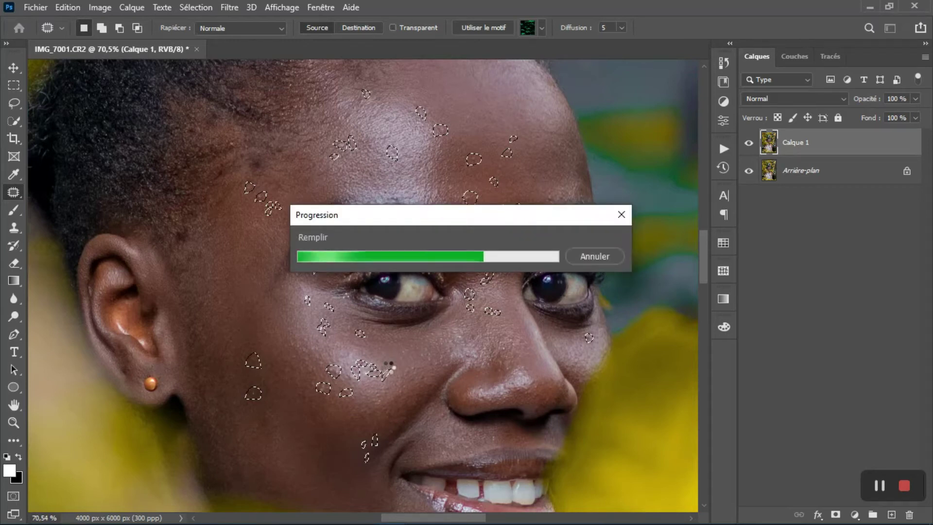
key(ctrl+d)
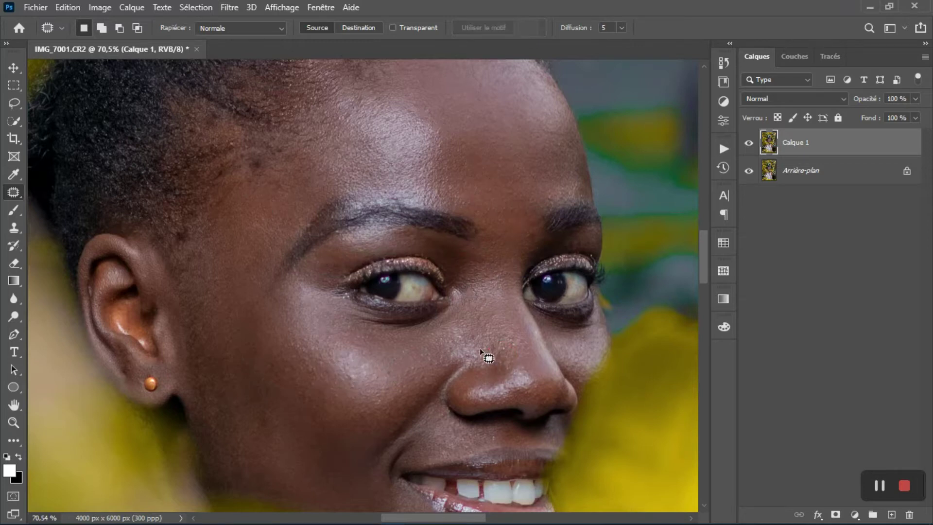
scroll(480, 350, up, 3)
scroll(490, 100, up, 3)
Outline a spot above the eyebrow, then toggle Calque 1's visibility to compare with the original
drag(459, 167, 468, 147)
click(602, 130)
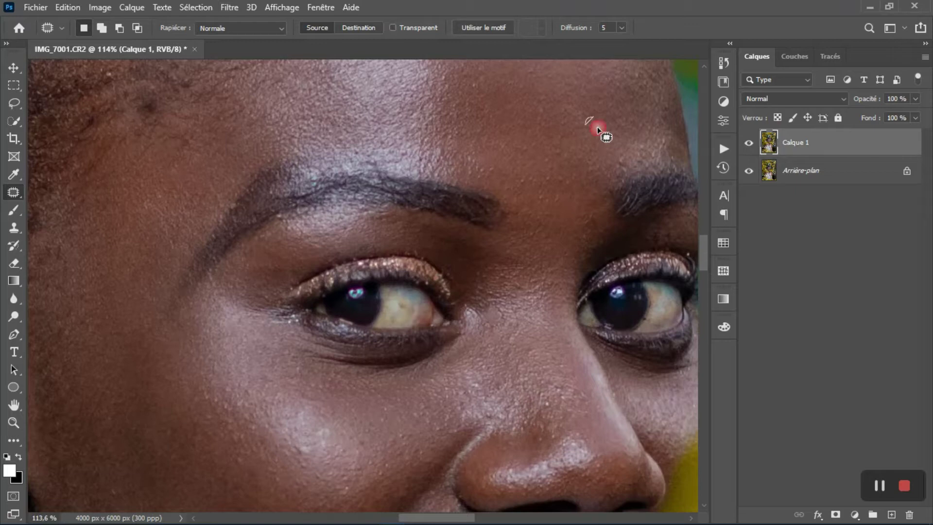
click(597, 131)
scroll(625, 150, down, 3)
scroll(542, 223, down, 2)
click(801, 153)
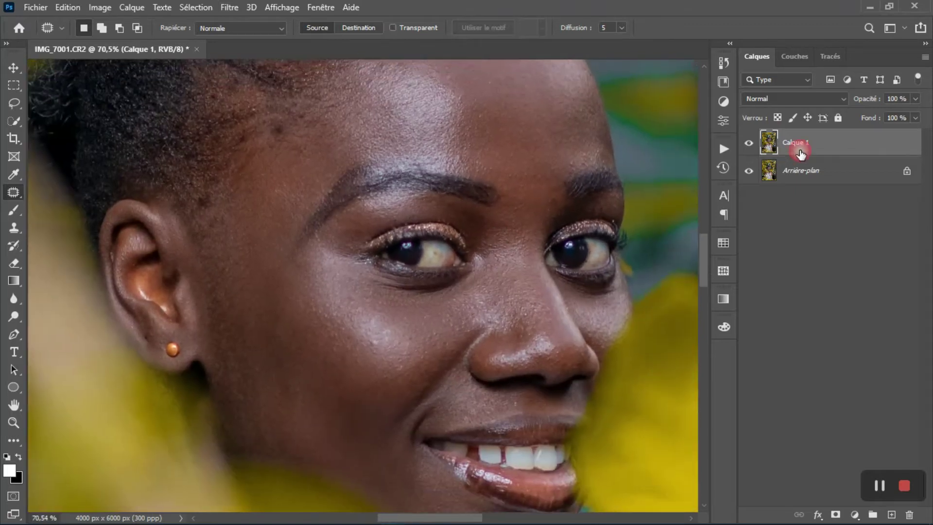
click(751, 143)
click(749, 143)
scroll(480, 251, up, 3)
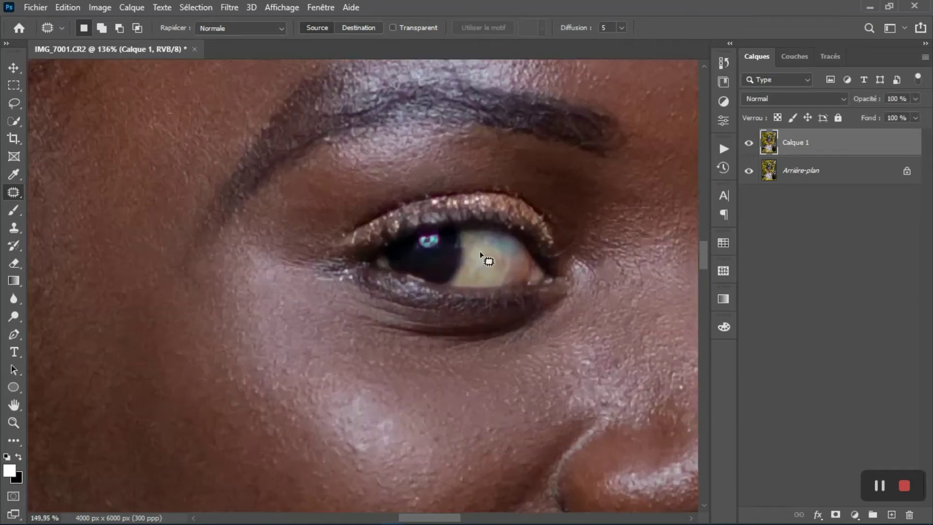
scroll(481, 253, up, 2)
Patch a discoloured spot on the eye white with clean eye-white texture
mouse_move(495, 257)
mouse_down()
mouse_move(513, 253)
mouse_move(505, 252)
mouse_up()
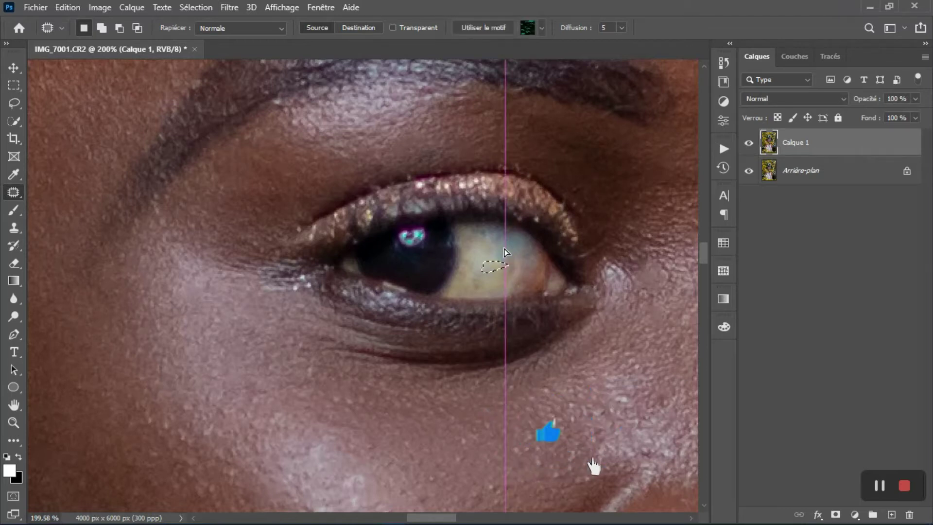
key(ctrl+d)
scroll(506, 252, down, 3)
scroll(344, 235, down, 2)
scroll(271, 233, up, 2)
scroll(285, 218, up, 2)
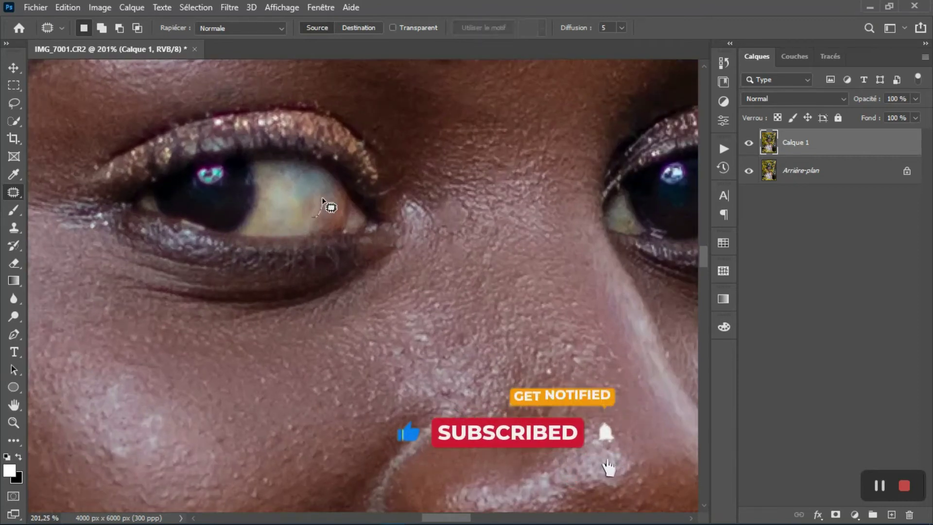
mouse_move(322, 199)
mouse_down()
mouse_move(306, 216)
mouse_move(305, 174)
mouse_move(327, 192)
mouse_up()
Patch a spot on the cheek near the right eye and deselect
scroll(326, 191, down, 5)
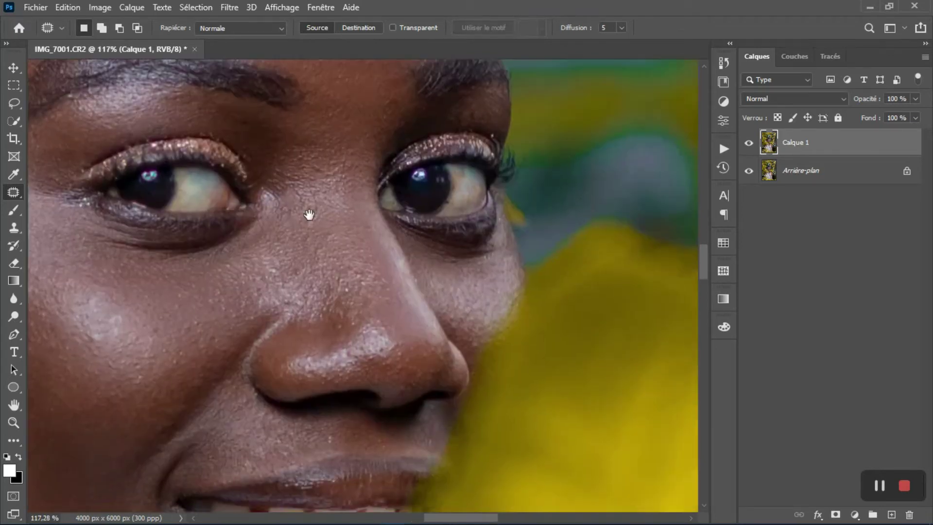
scroll(446, 213, up, 3)
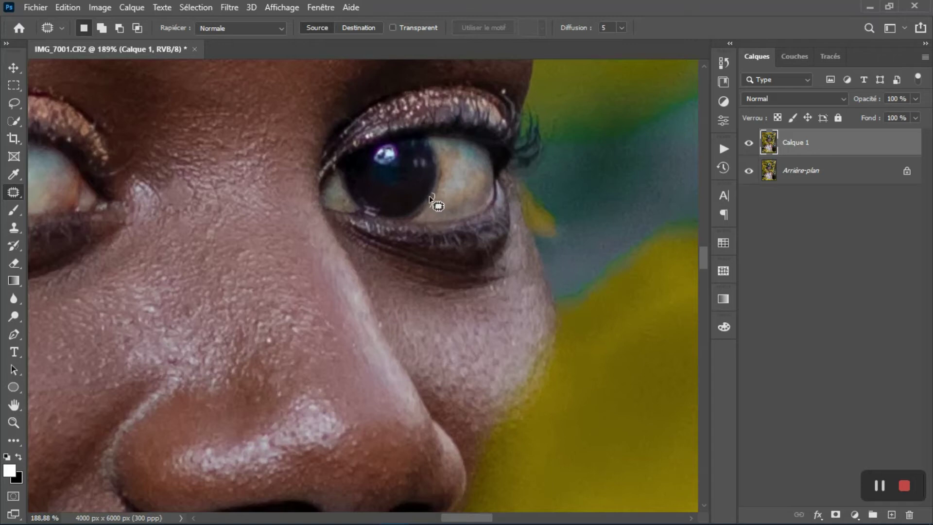
mouse_move(485, 162)
mouse_down()
mouse_move(463, 232)
mouse_move(428, 236)
mouse_up()
scroll(447, 238, down, 3)
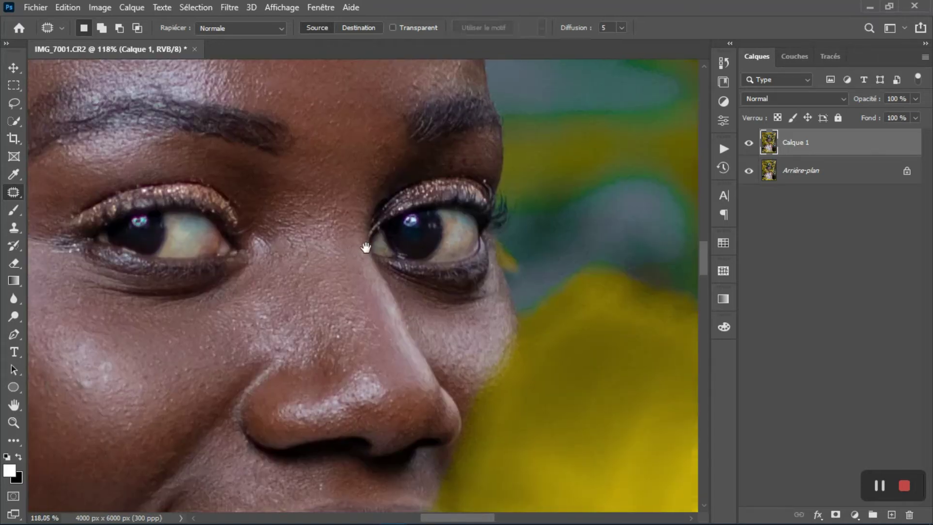
scroll(365, 246, down, 2)
scroll(411, 250, down, 2)
scroll(402, 235, down, 1)
scroll(384, 238, up, 2)
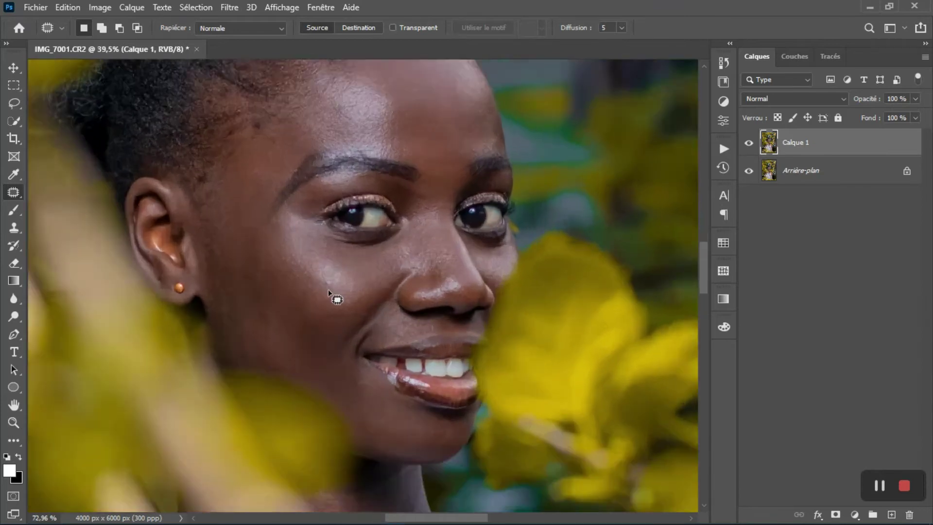
scroll(328, 290, up, 3)
drag(336, 284, 316, 281)
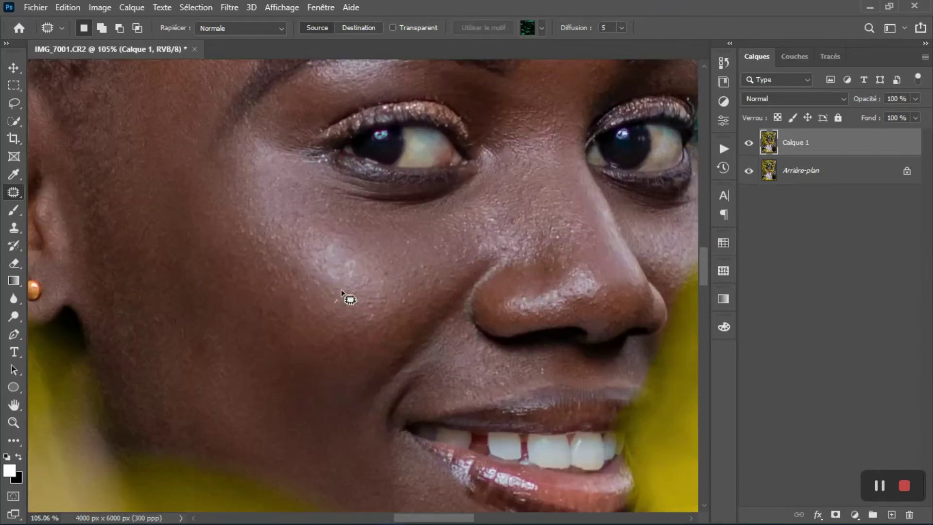
key(ctrl+d)
Compare Calque 1 before and after, then create the frequency-separation group with Haut FS and Bas FS
scroll(389, 268, down, 3)
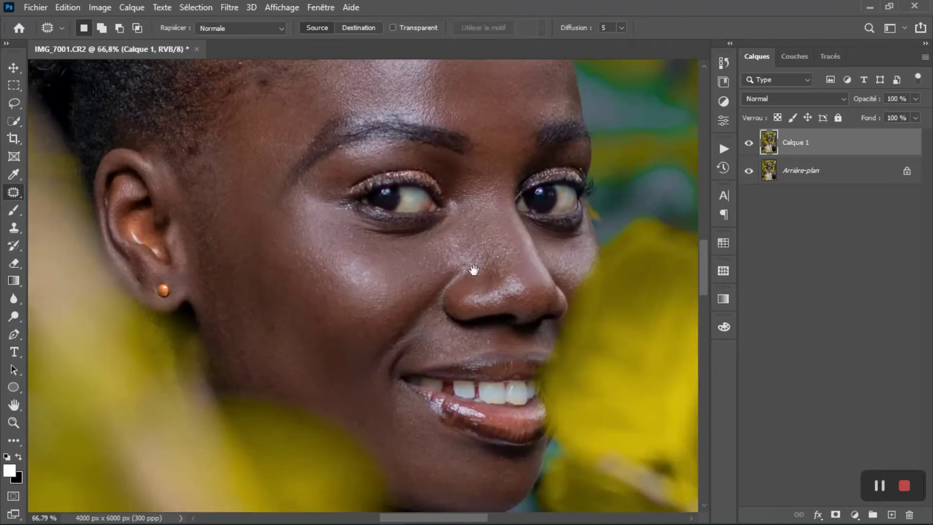
scroll(497, 307, up, 1)
click(749, 144)
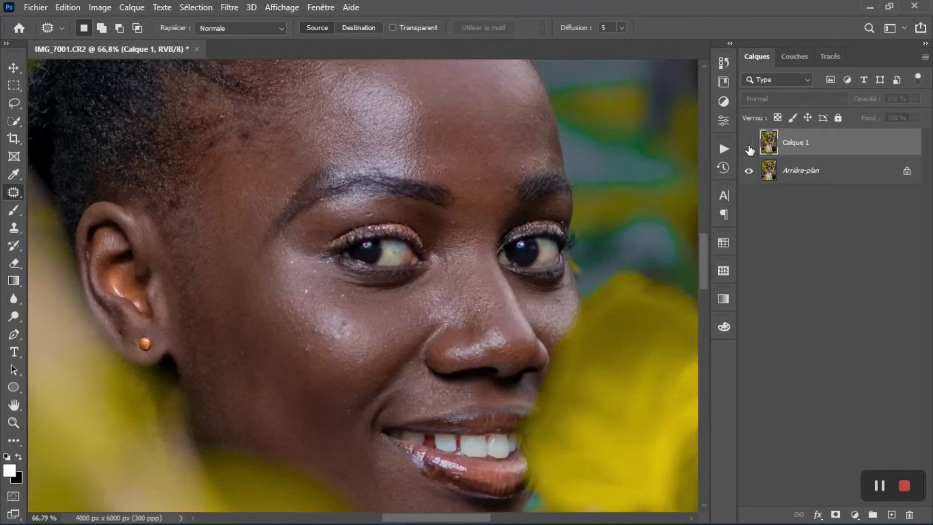
click(749, 143)
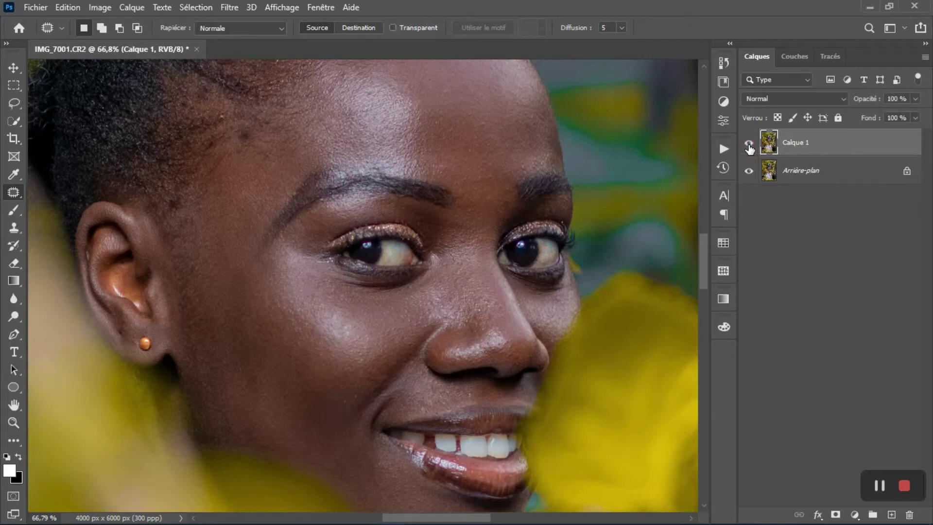
key(ctrl+shift+alt+n)
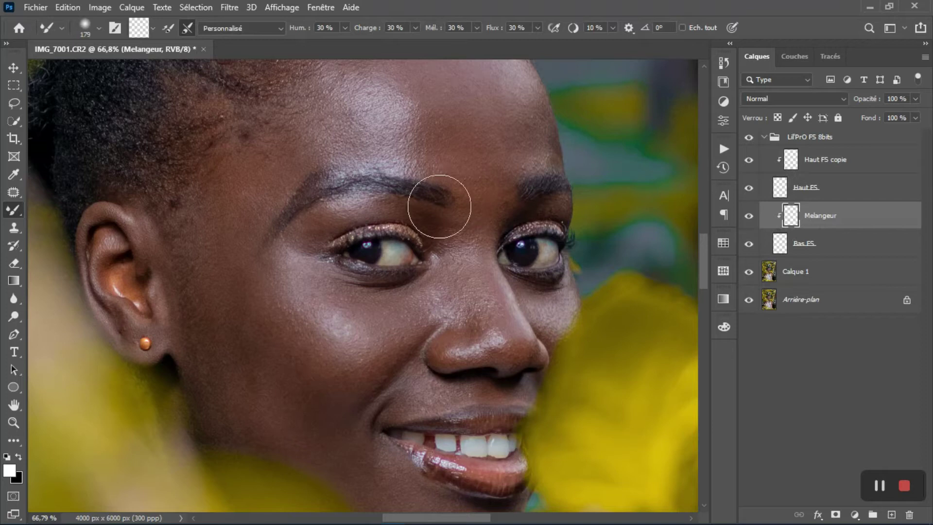
Blend the inner brow, then smooth the forehead with a 244 px Mixer Brush
drag(439, 205, 441, 226)
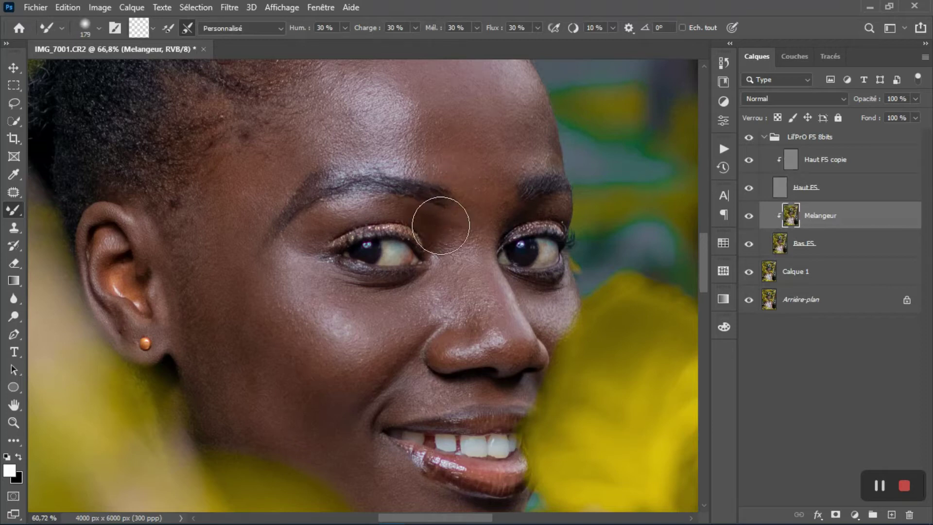
scroll(440, 226, up, 2)
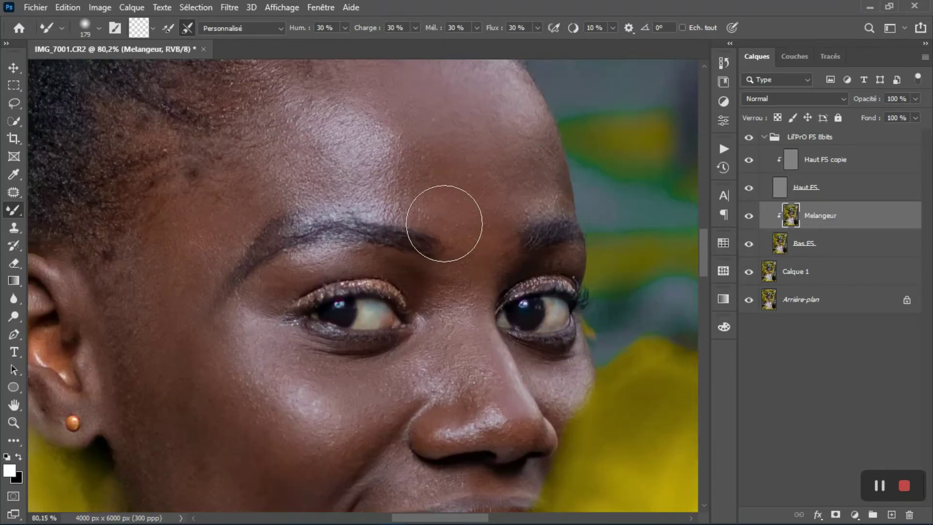
scroll(441, 225, down, 3)
scroll(649, 184, down, 1)
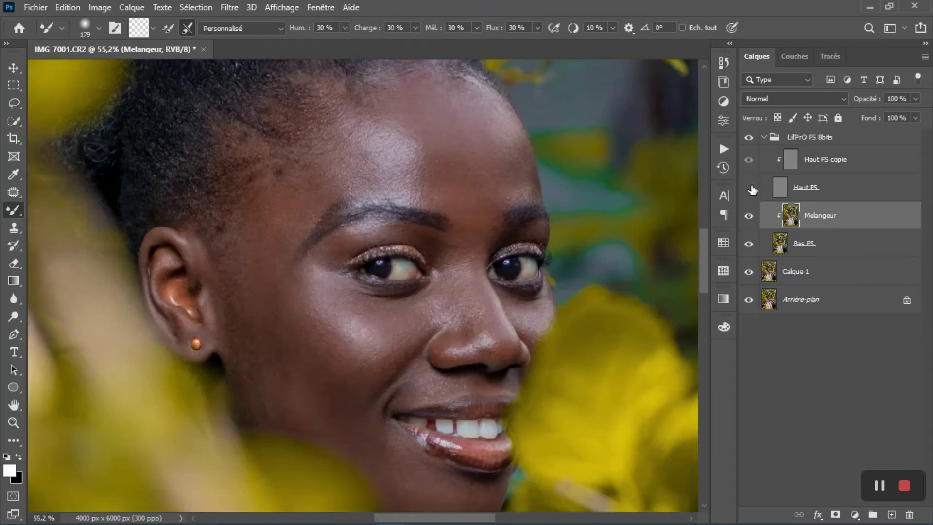
drag(428, 144, 459, 143)
mouse_move(375, 136)
mouse_down()
mouse_move(414, 158)
mouse_move(365, 161)
mouse_move(421, 182)
mouse_up()
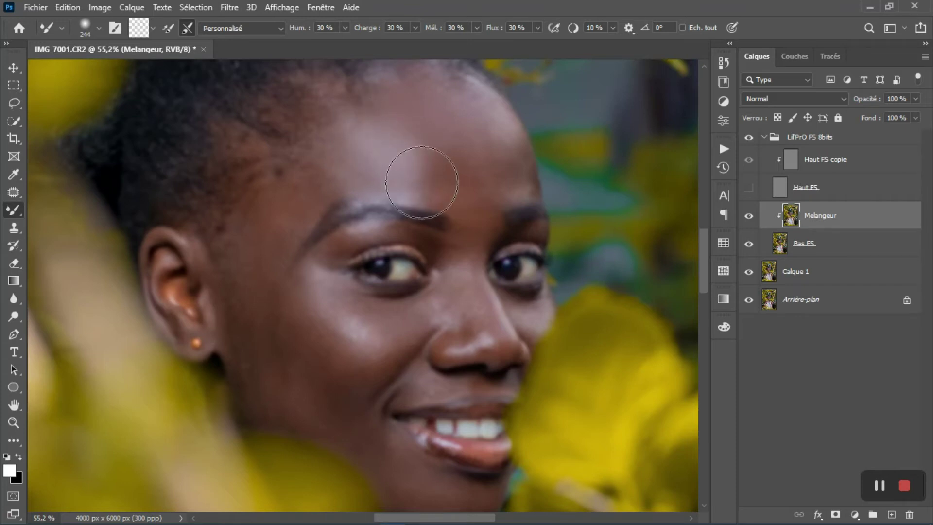
scroll(406, 193, down, 3)
Resize the Mixer Brush through 204, 139, 193 and 284 px and smooth the forehead
alt+right_click(374, 248)
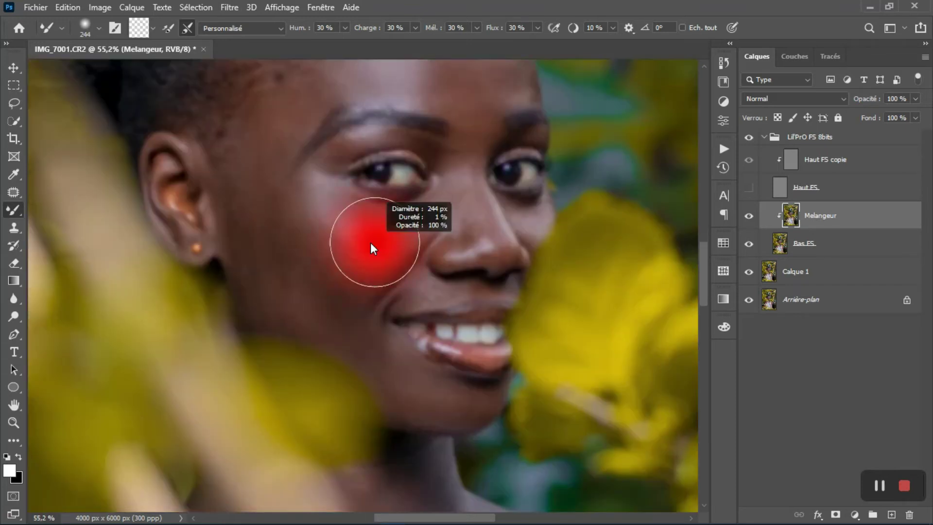
mouse_move(349, 254)
mouse_down()
mouse_move(360, 228)
mouse_move(456, 161)
mouse_up()
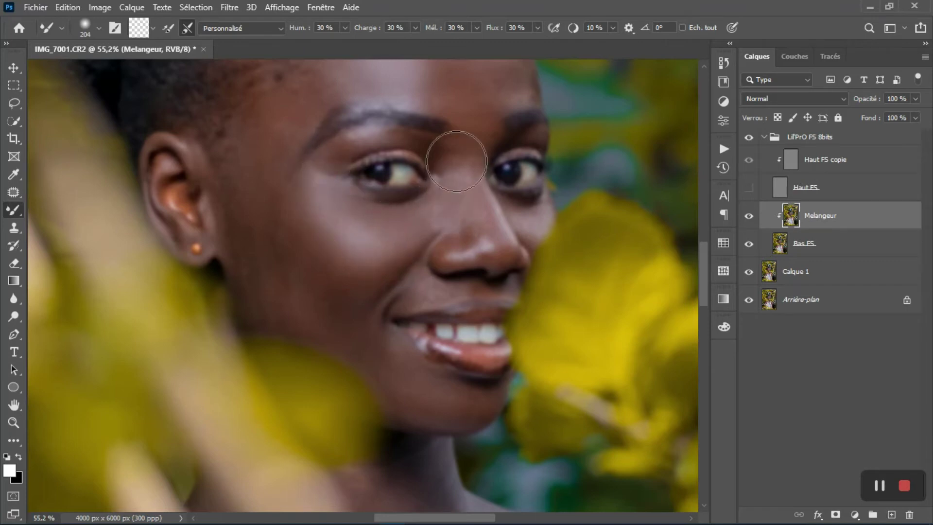
mouse_move(469, 237)
mouse_down()
mouse_move(458, 241)
mouse_move(457, 258)
mouse_up()
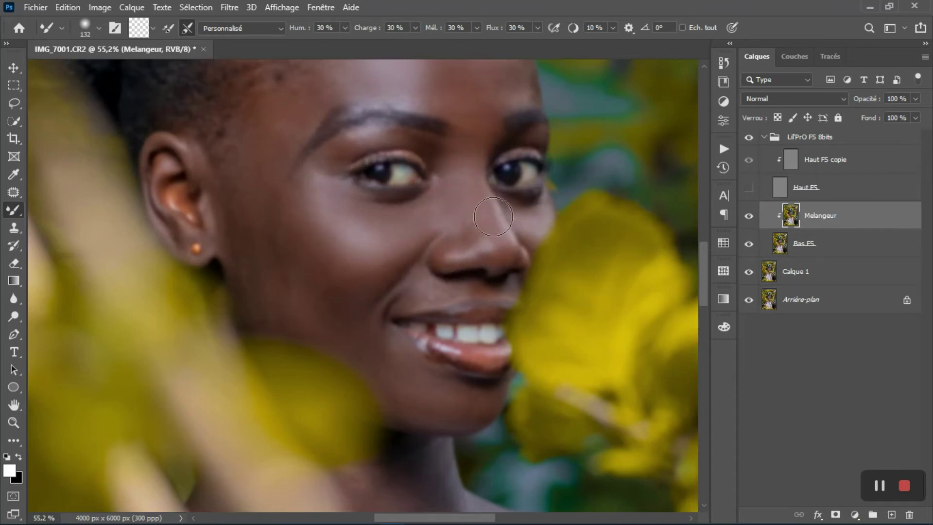
drag(503, 252, 466, 208)
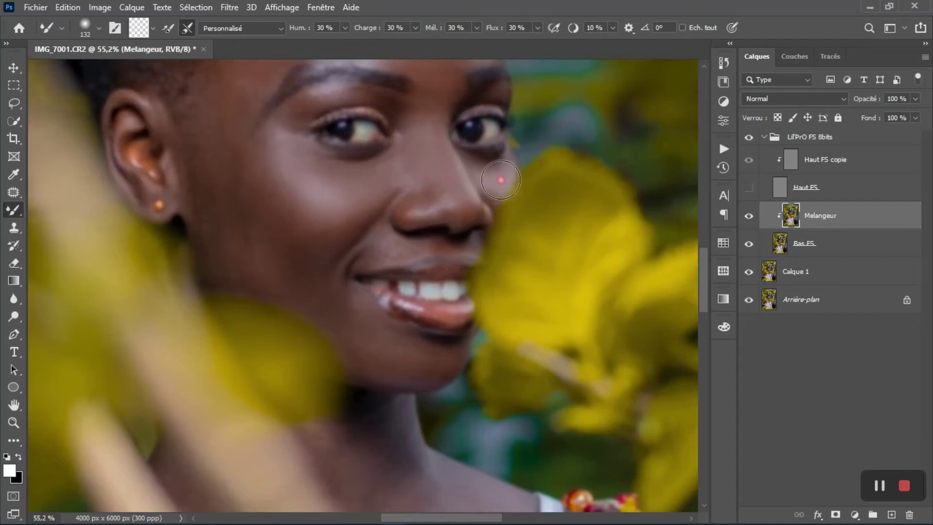
drag(437, 146, 451, 262)
alt+right_click(474, 185)
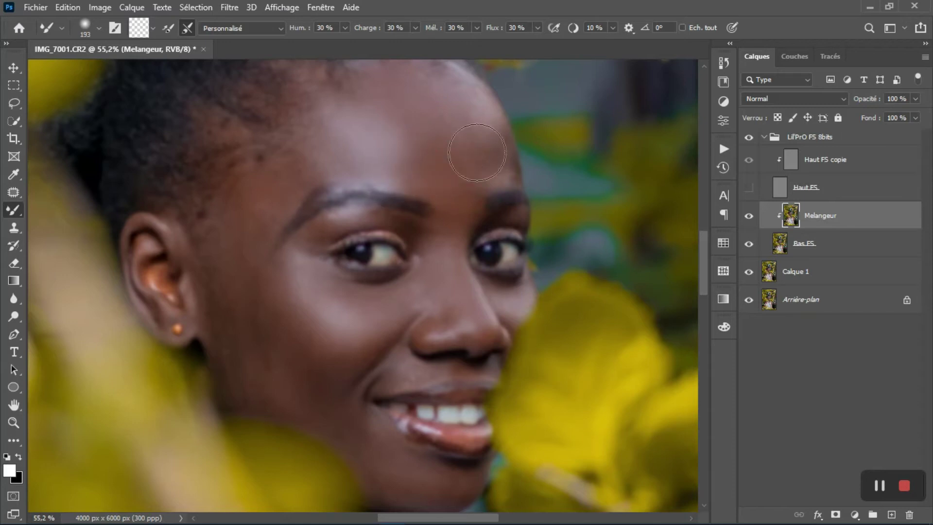
drag(473, 206, 480, 286)
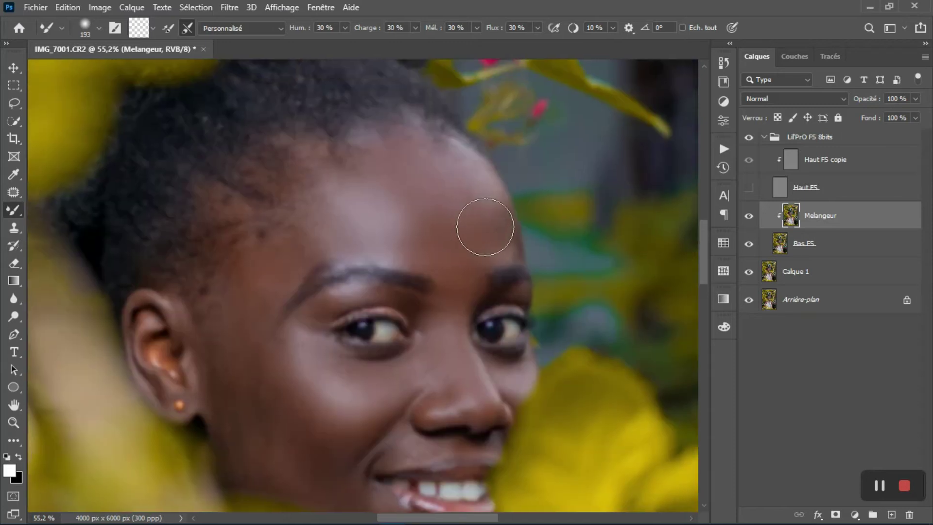
alt+right_click(485, 217)
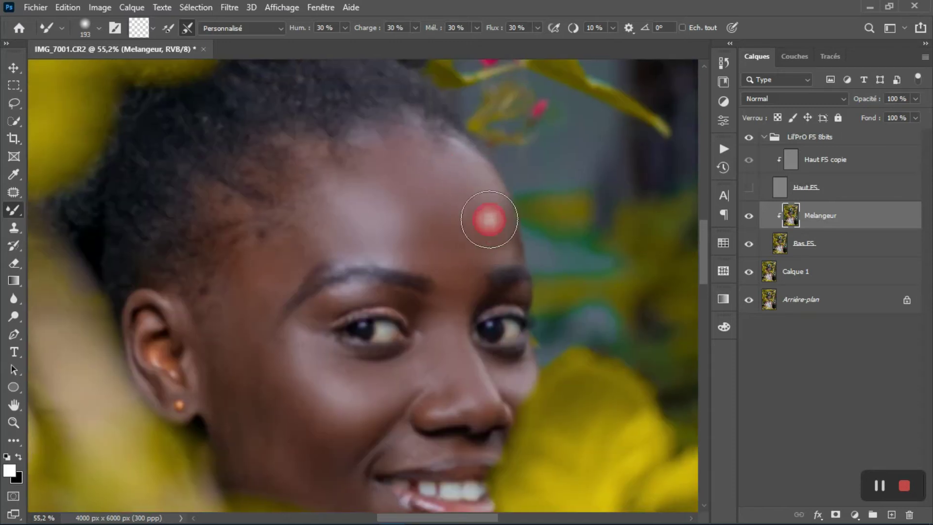
drag(469, 217, 408, 175)
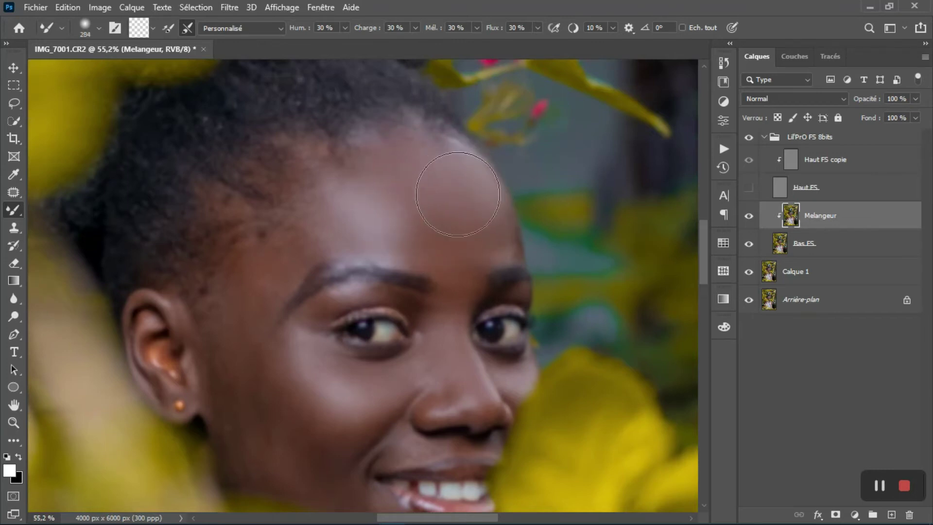
Blend the dark temple spots, the cheek with a ~240 px brush, and the chin
drag(350, 204, 423, 152)
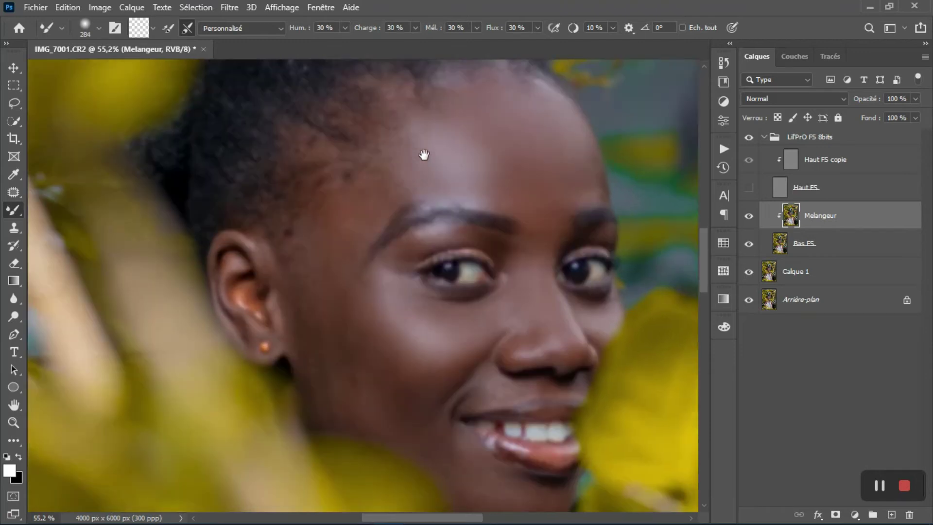
drag(368, 212, 318, 183)
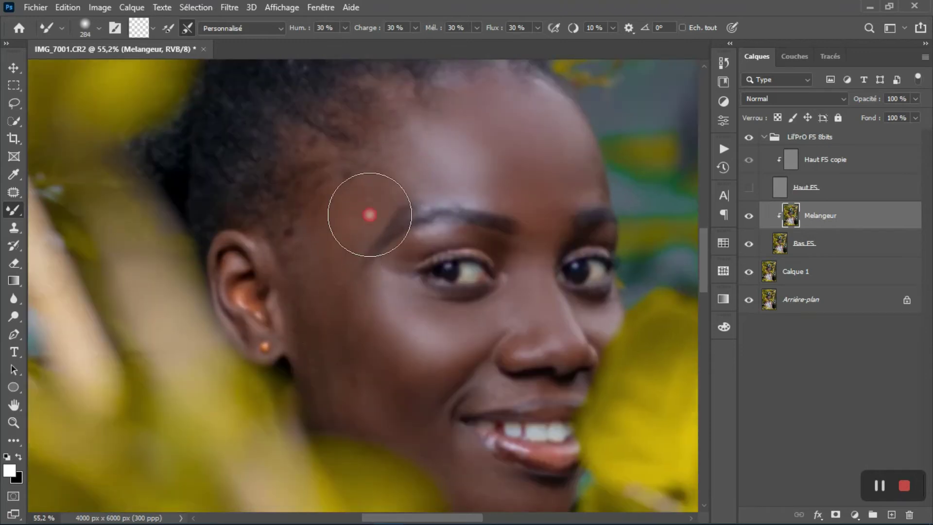
click(346, 312)
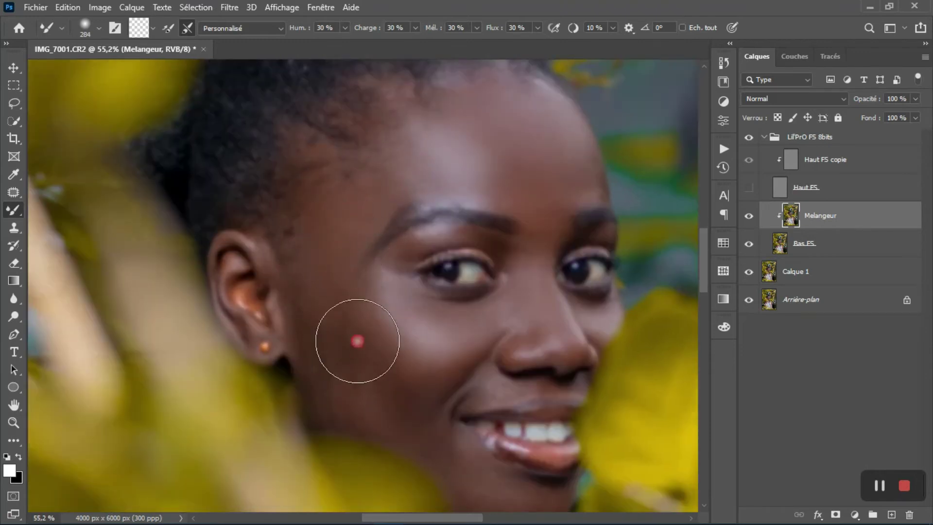
drag(354, 333, 334, 210)
drag(353, 276, 344, 278)
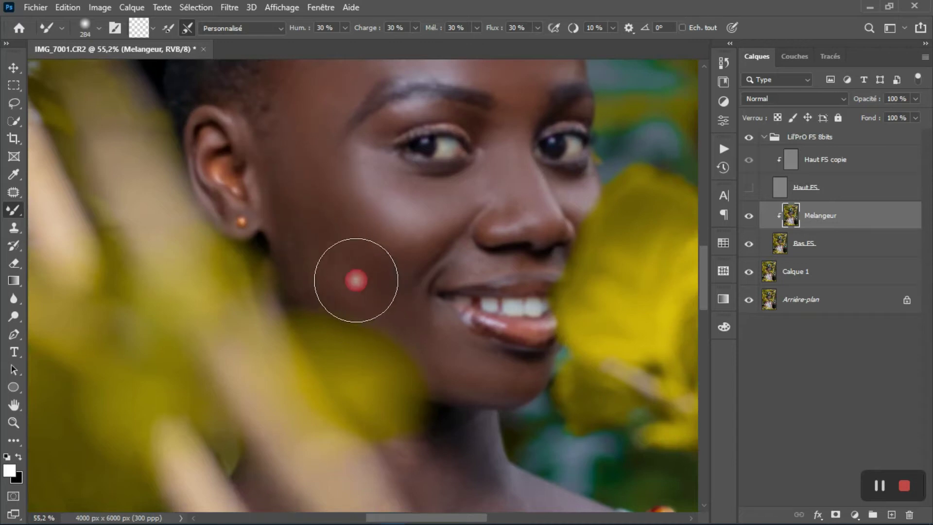
click(329, 241)
drag(416, 331, 369, 221)
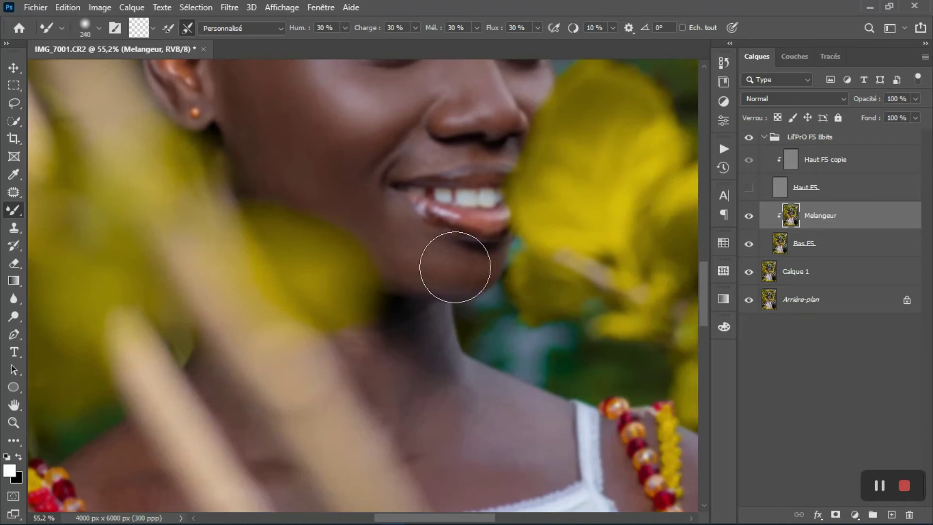
click(451, 270)
Adjust the Mixer Brush size to about 128, then 247, then 115 px
drag(451, 269, 432, 272)
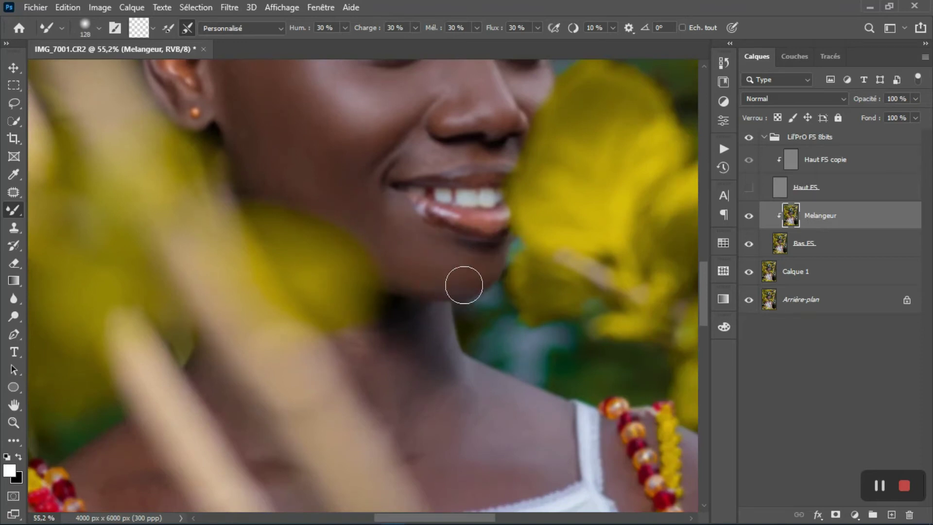
scroll(408, 267, down, 2)
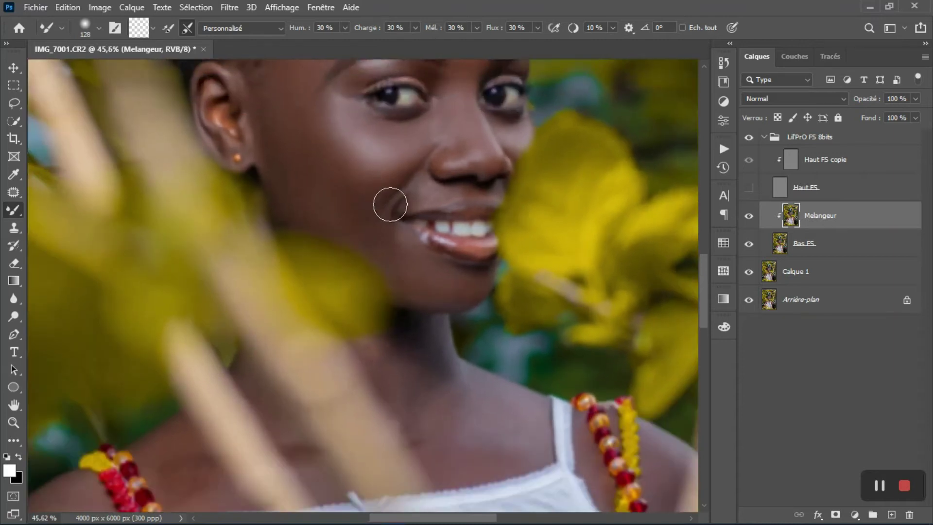
scroll(390, 204, up, 2)
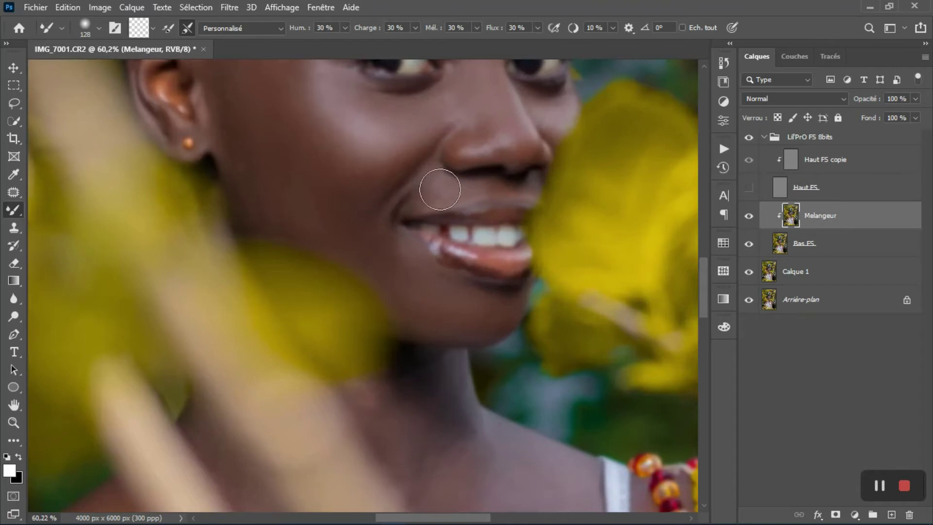
scroll(400, 233, up, 3)
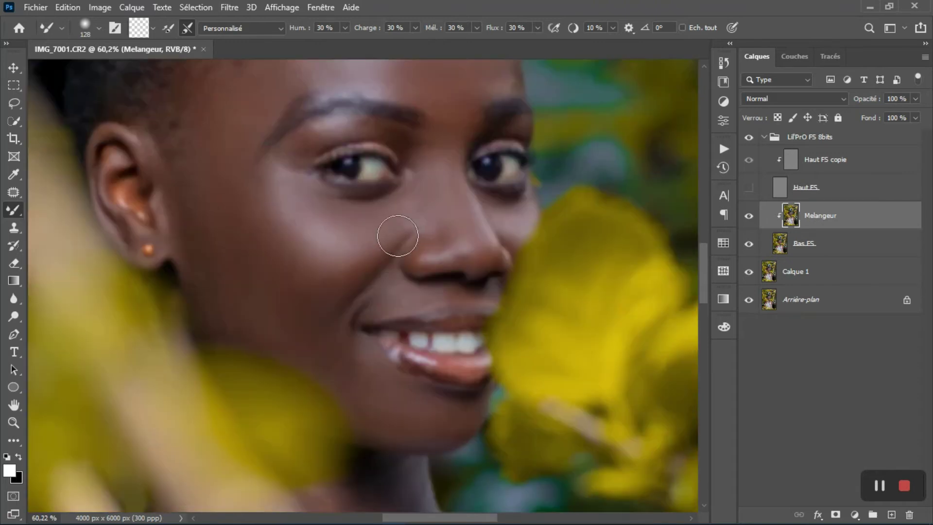
drag(312, 228, 344, 236)
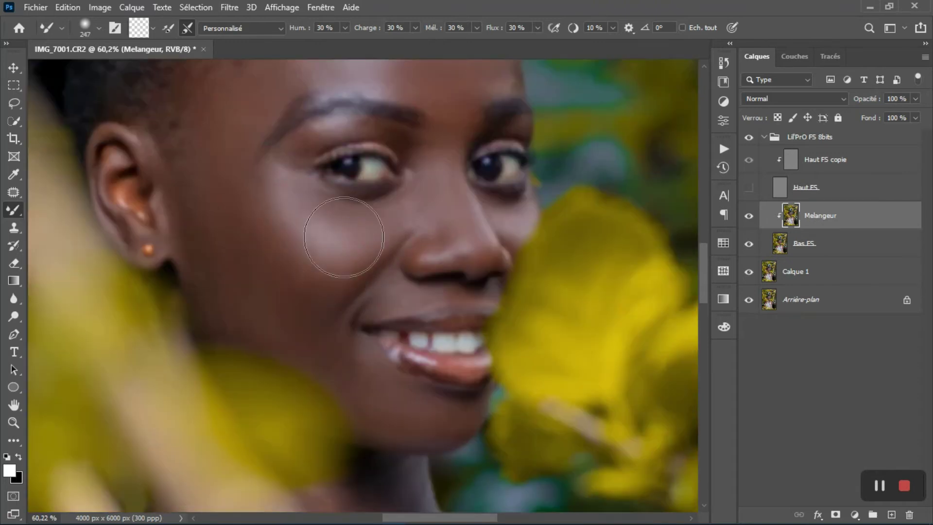
drag(324, 160, 291, 155)
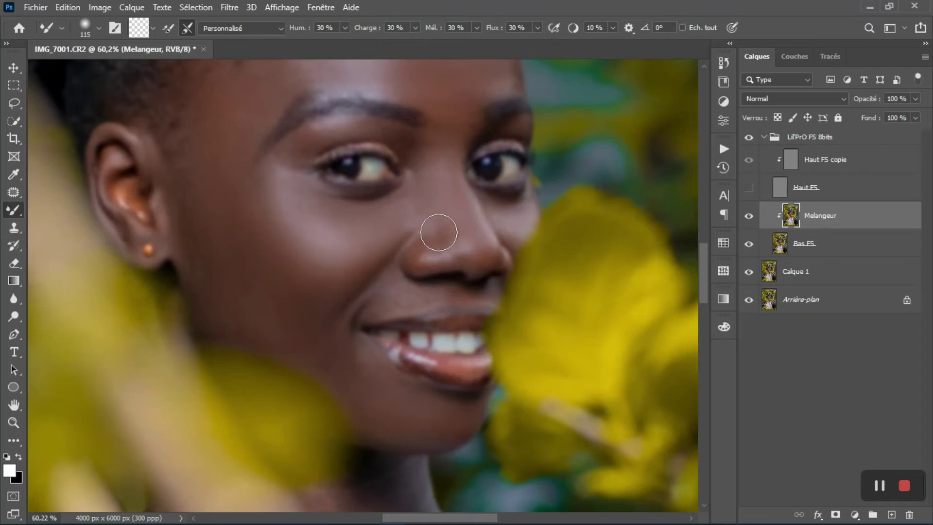
scroll(451, 195, down, 3)
Smooth the forehead, neck and left shoulder skin with a roughly 225 px Mixer Brush
drag(368, 217, 388, 202)
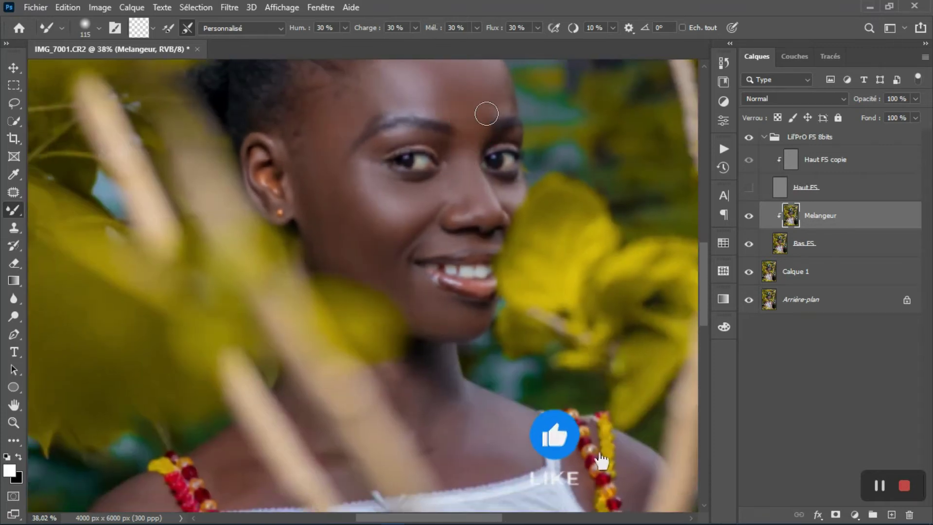
drag(479, 124, 474, 155)
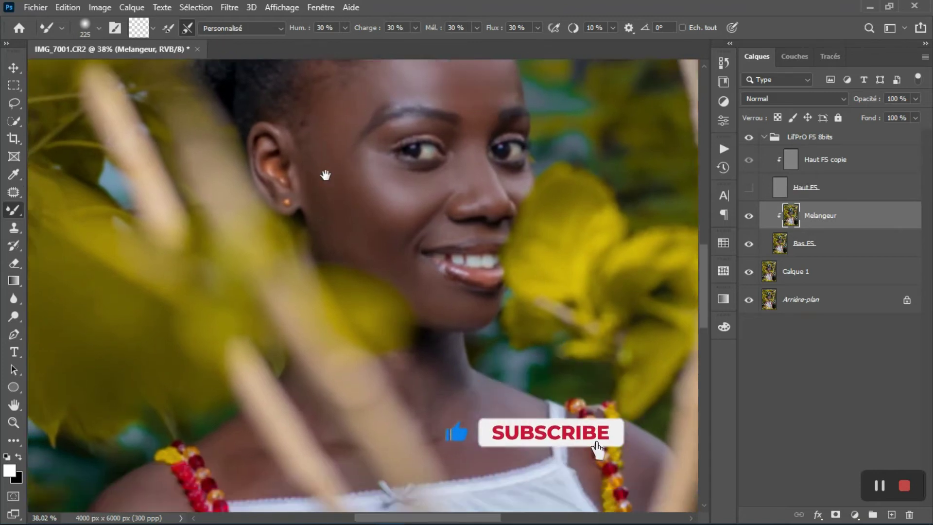
drag(324, 209, 333, 160)
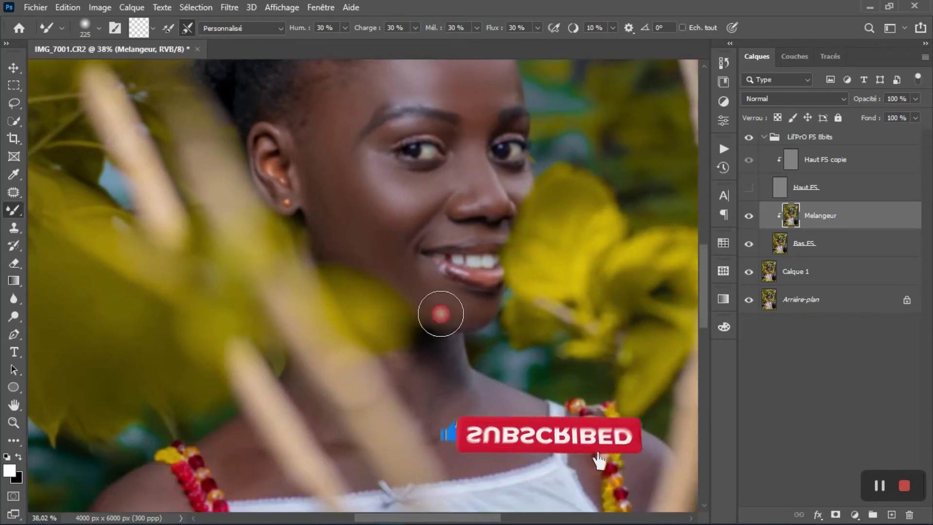
drag(437, 308, 389, 225)
drag(402, 300, 402, 208)
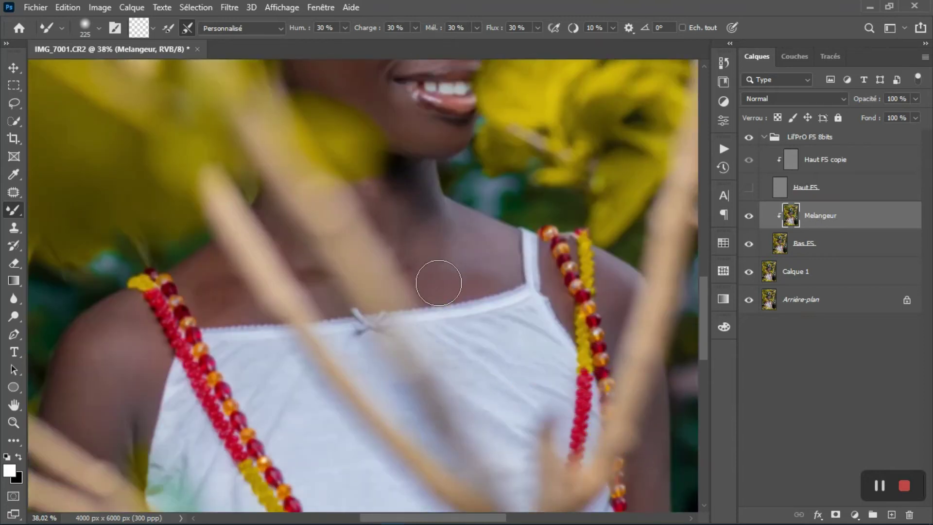
drag(402, 252, 439, 236)
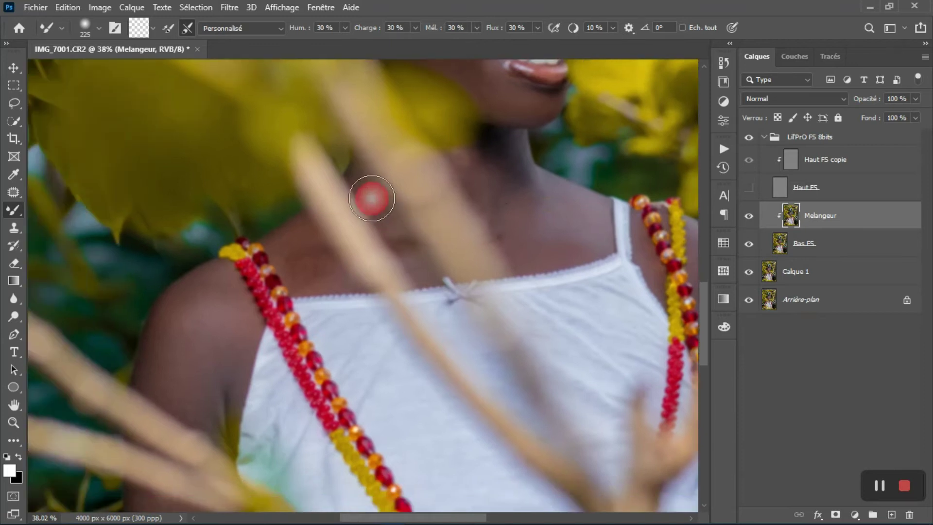
drag(234, 258, 380, 256)
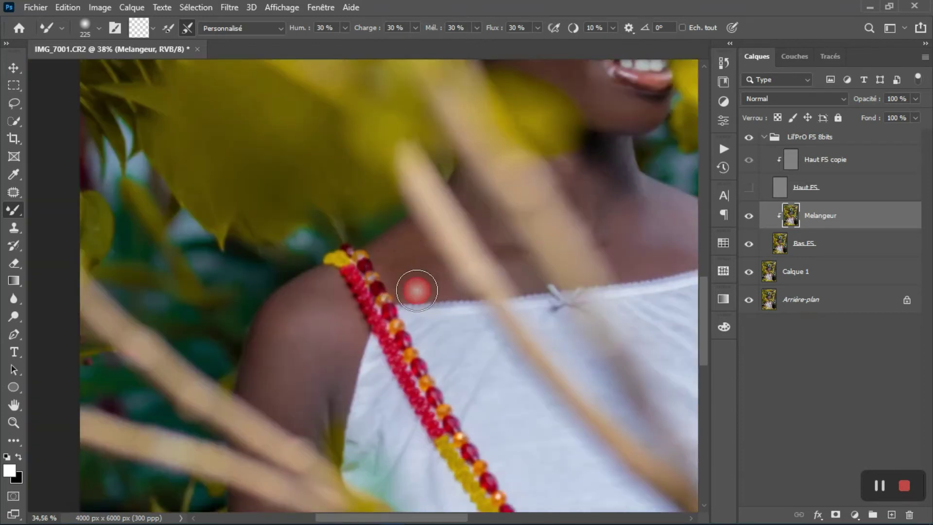
scroll(416, 285, down, 1)
scroll(386, 183, down, 1)
Smooth the skin along the arm edge and torso, resizing the brush to about 166 px
drag(382, 188, 362, 204)
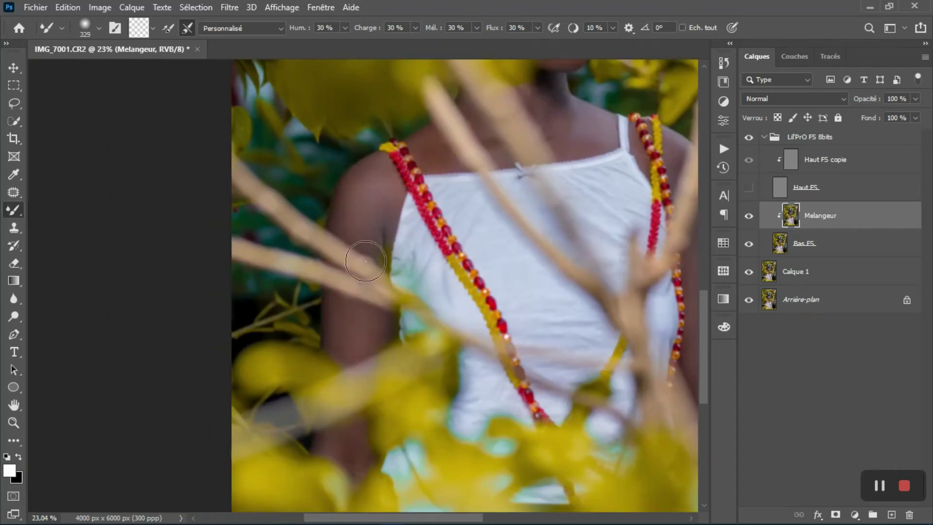
alt+right_click(364, 361)
drag(364, 362, 458, 151)
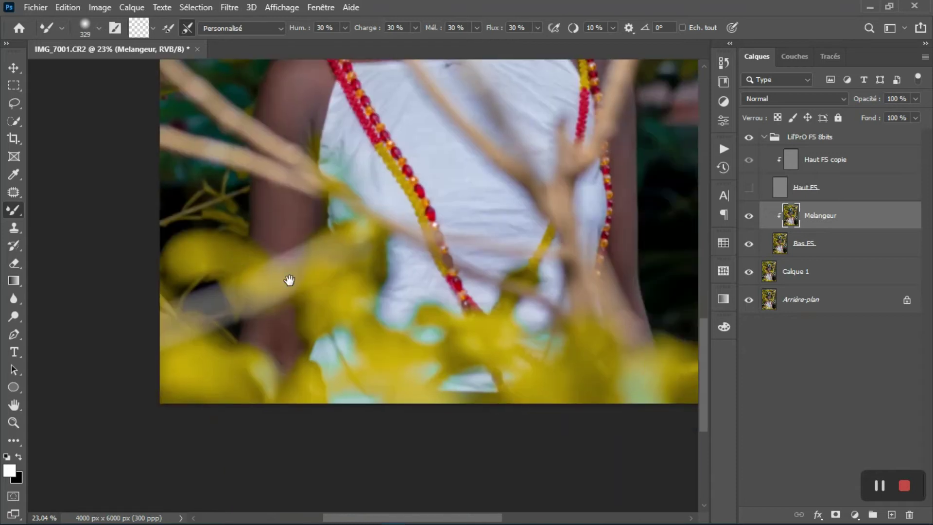
scroll(458, 152, up, 3)
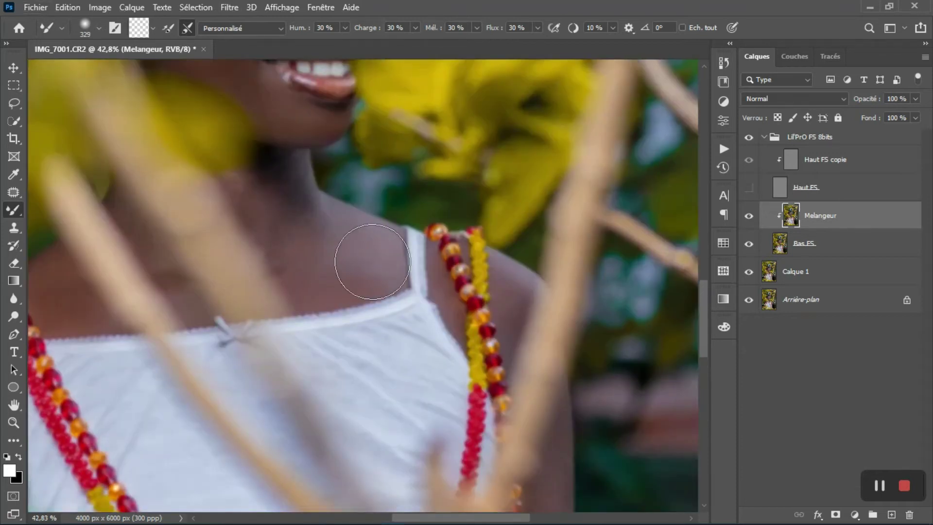
alt+right_click(393, 263)
drag(530, 380, 386, 129)
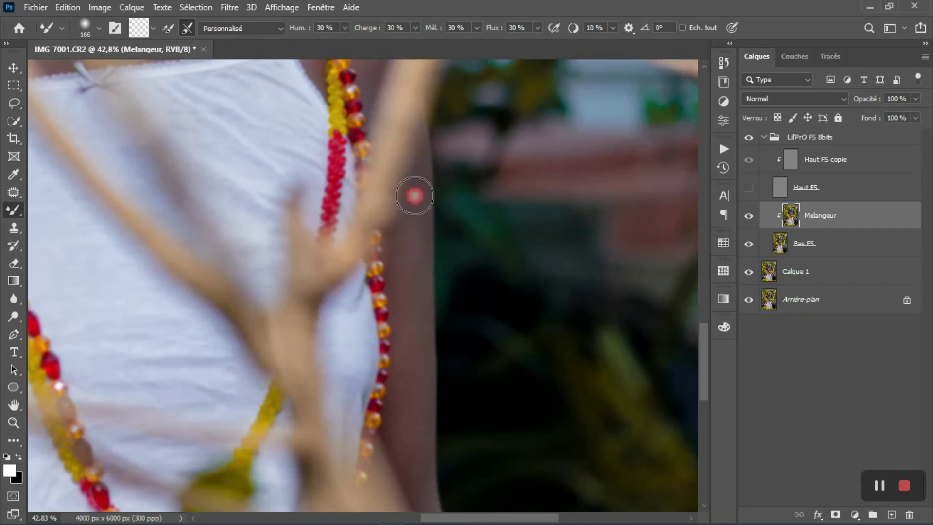
drag(414, 196, 403, 246)
mouse_move(414, 310)
mouse_down()
mouse_move(410, 214)
mouse_move(409, 315)
mouse_move(441, 427)
mouse_up()
Fit the whole photo in the window and make the Haut FS layer visible again
key(ctrl+0)
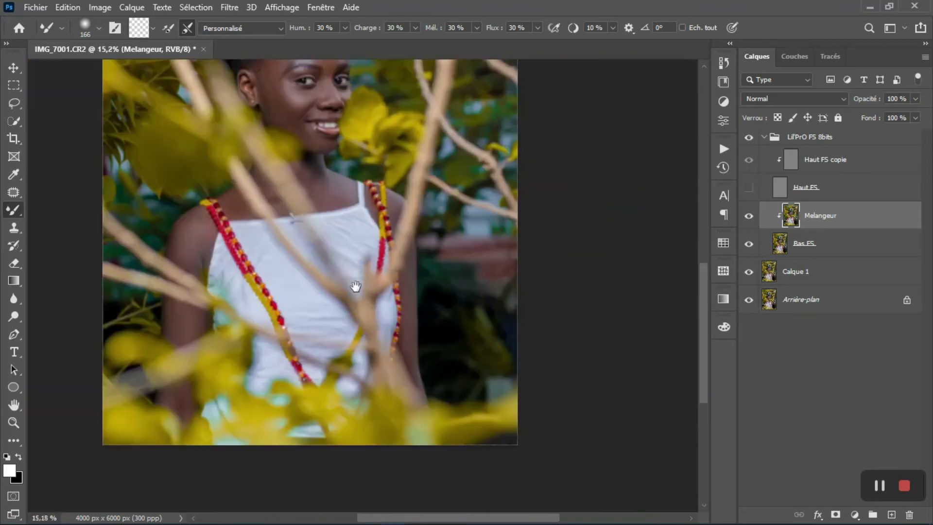
scroll(375, 272, up, 2)
scroll(384, 253, up, 3)
scroll(382, 256, up, 2)
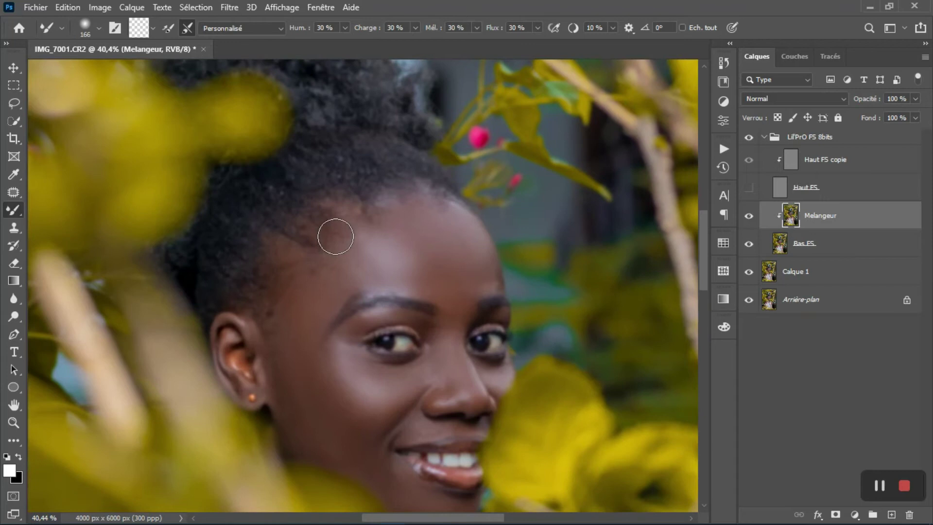
click(750, 189)
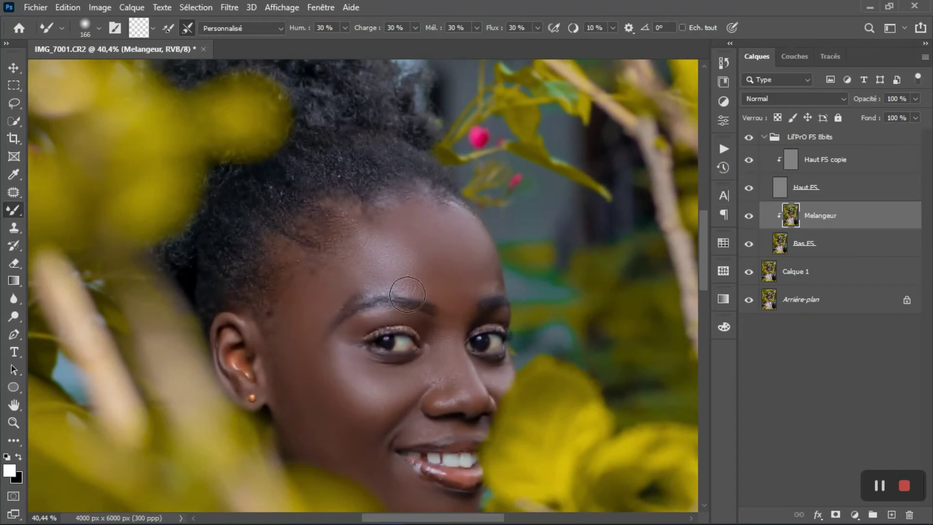
scroll(418, 321, up, 3)
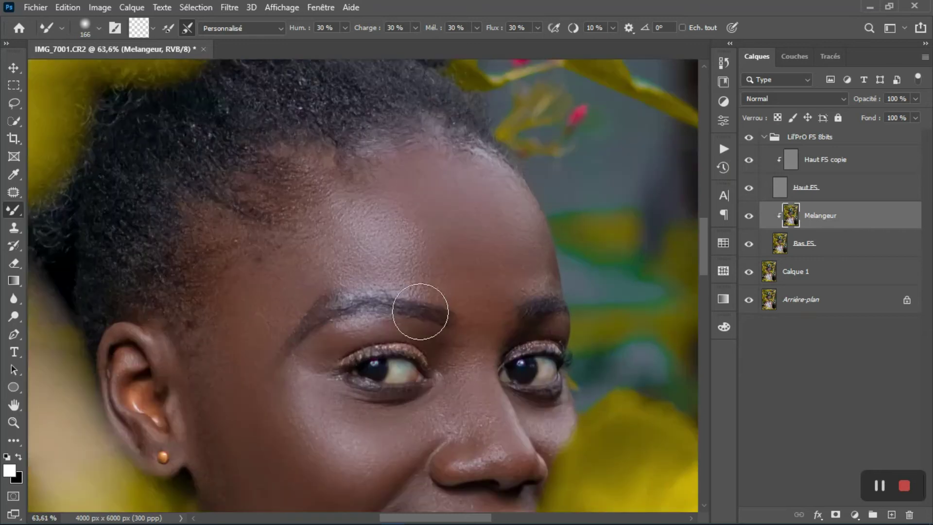
scroll(426, 366, down, 3)
scroll(418, 206, down, 1)
scroll(415, 206, up, 1)
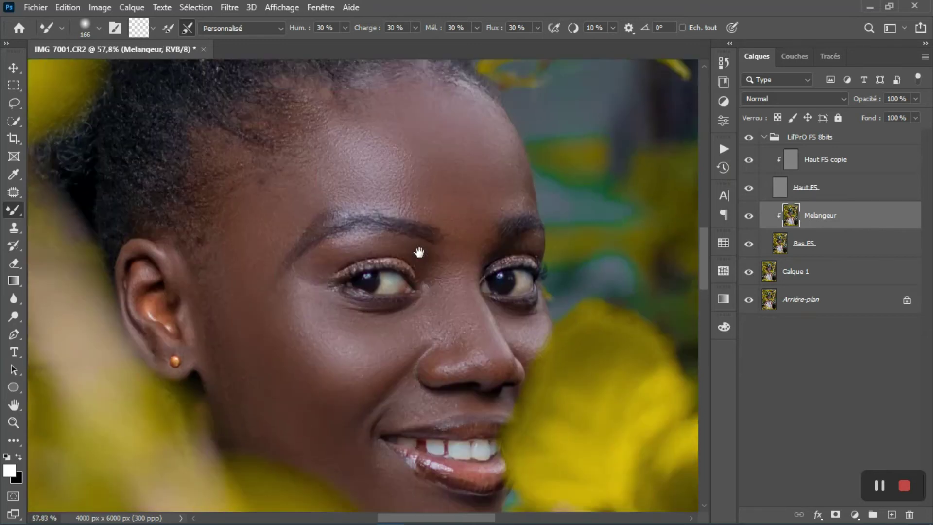
Toggle the skin retouching on and off to compare, leaving the LilPrO FS 8bits group selected
click(749, 139)
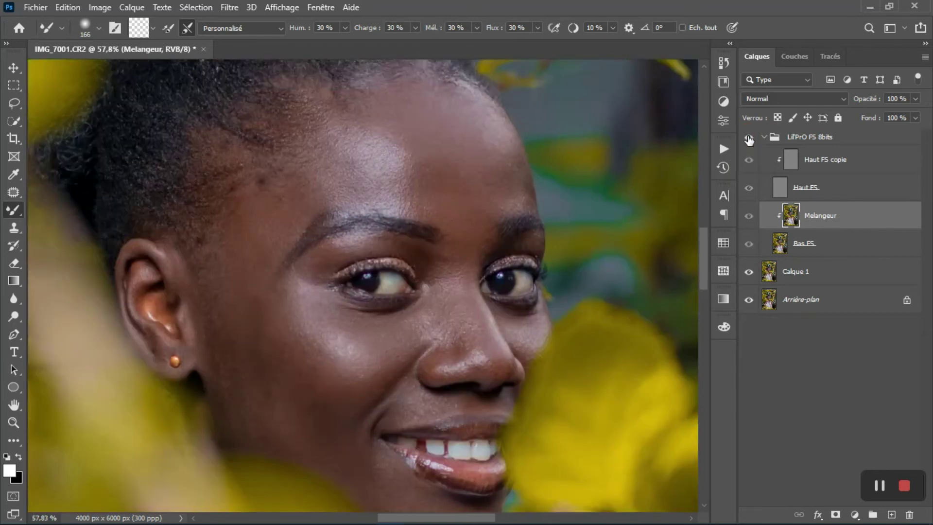
click(749, 139)
click(749, 139)
click(748, 139)
scroll(444, 285, down, 1)
scroll(444, 286, down, 2)
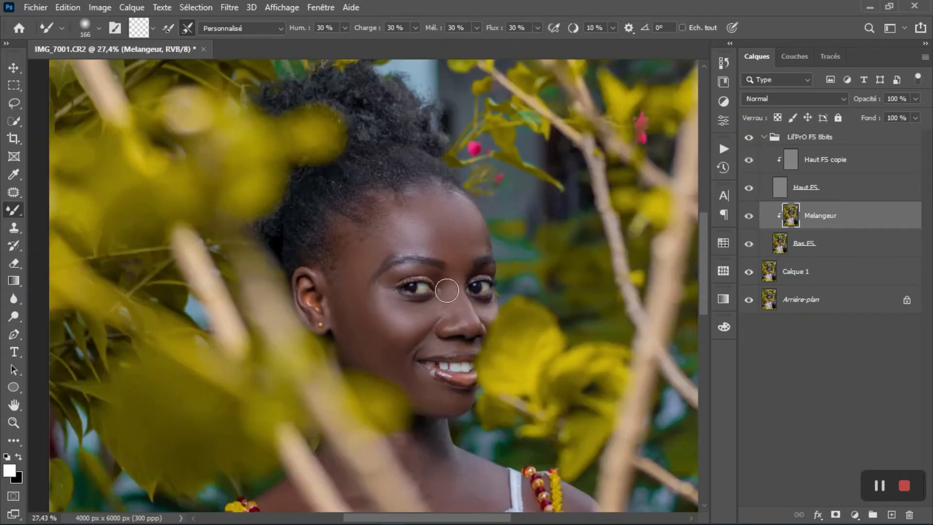
scroll(454, 251, down, 1)
scroll(454, 251, down, 1)
scroll(442, 238, down, 1)
scroll(436, 232, down, 1)
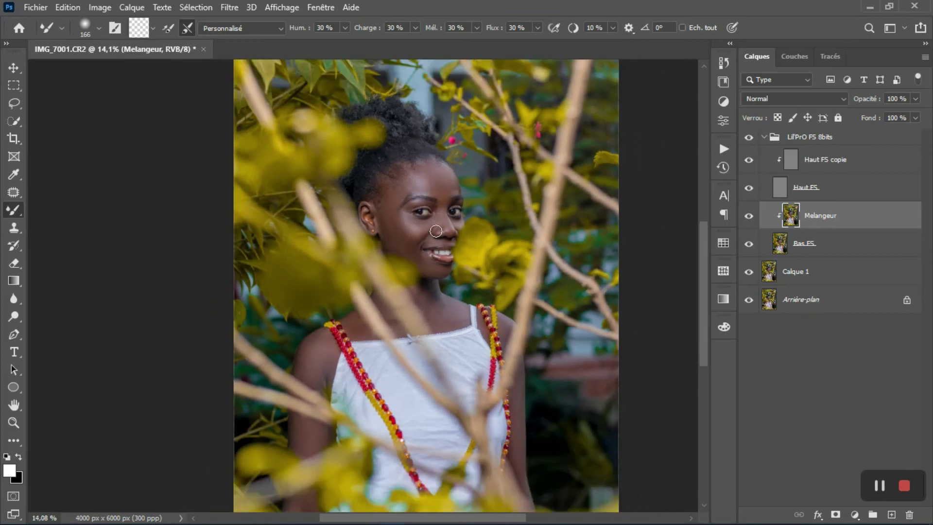
scroll(436, 231, down, 1)
scroll(436, 231, down, 1)
scroll(436, 231, up, 1)
scroll(436, 229, up, 6)
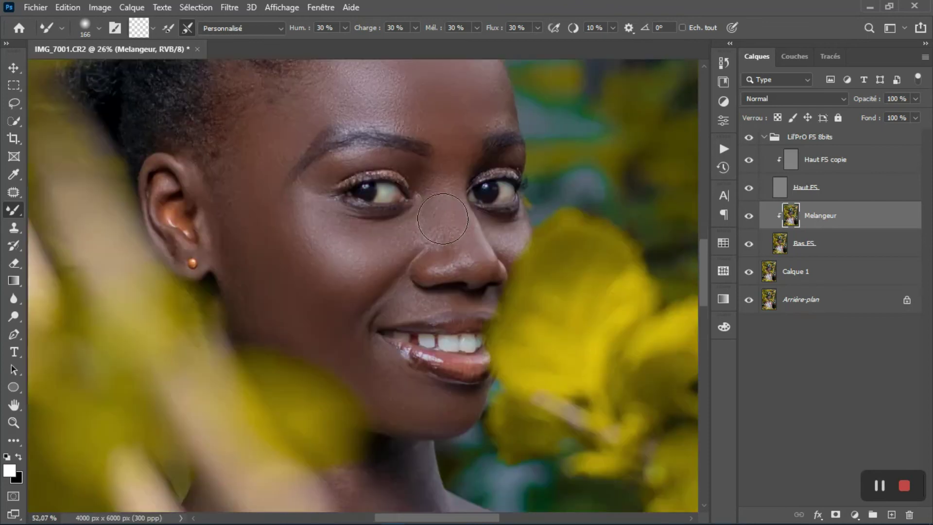
scroll(436, 206, up, 2)
scroll(435, 207, up, 1)
scroll(446, 257, up, 1)
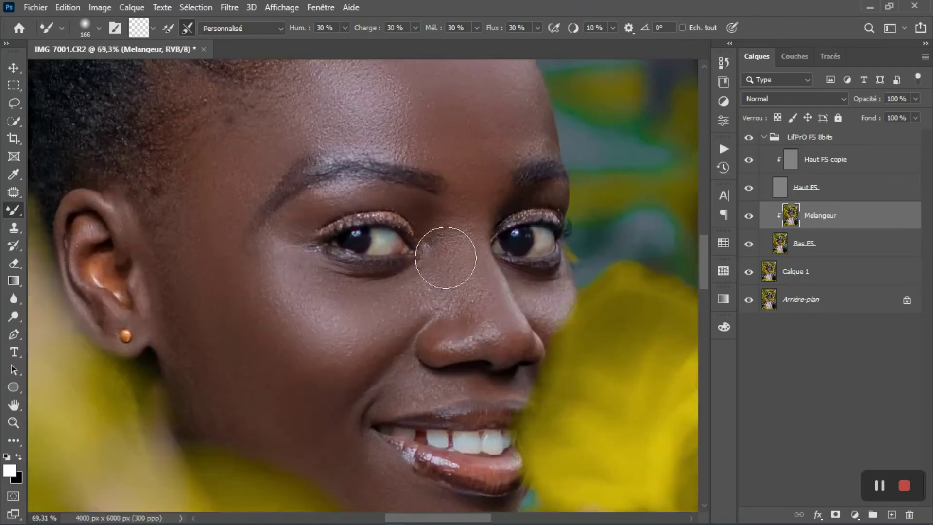
click(773, 138)
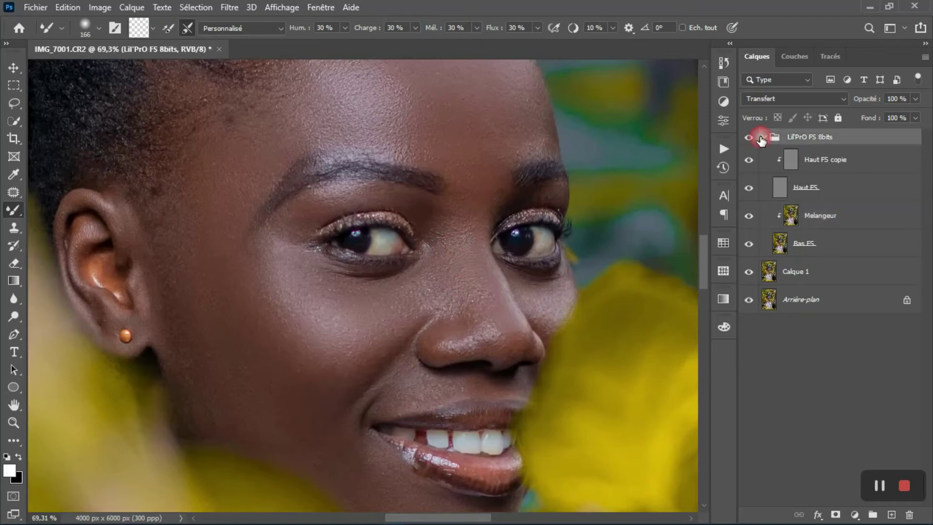
Collapse the LilPrO FS 8bits retouching group in the Layers panel
click(764, 138)
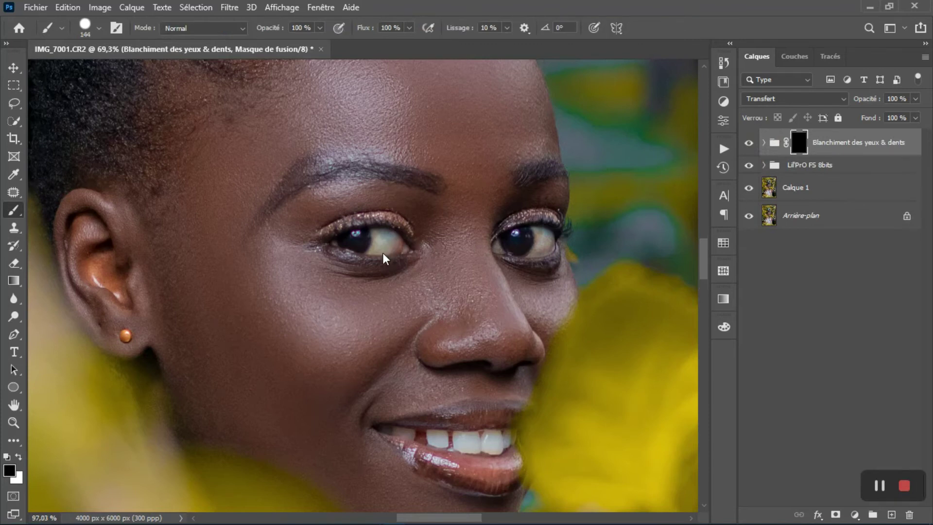
scroll(383, 252, up, 2)
Switch to a white soft round brush and whiten the left eye white on the mask
key(c)
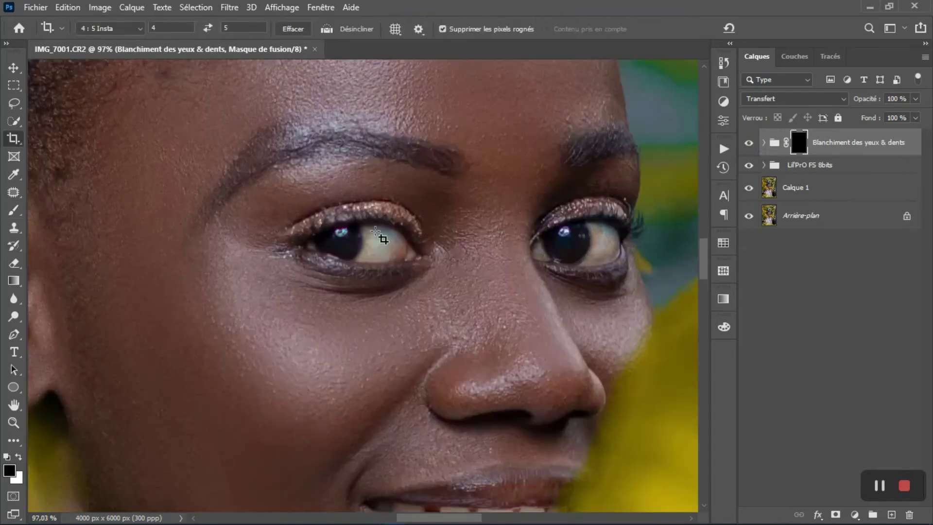
key(b)
key(x)
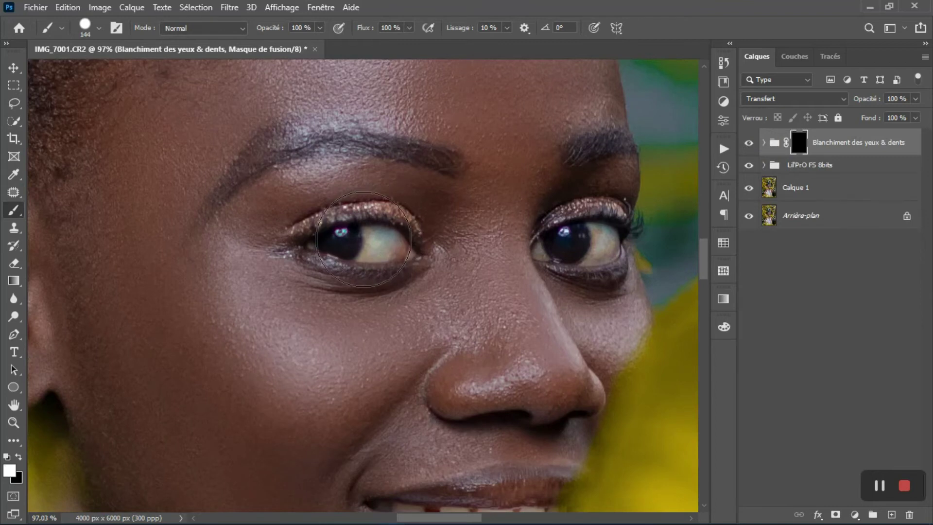
right_click(374, 239)
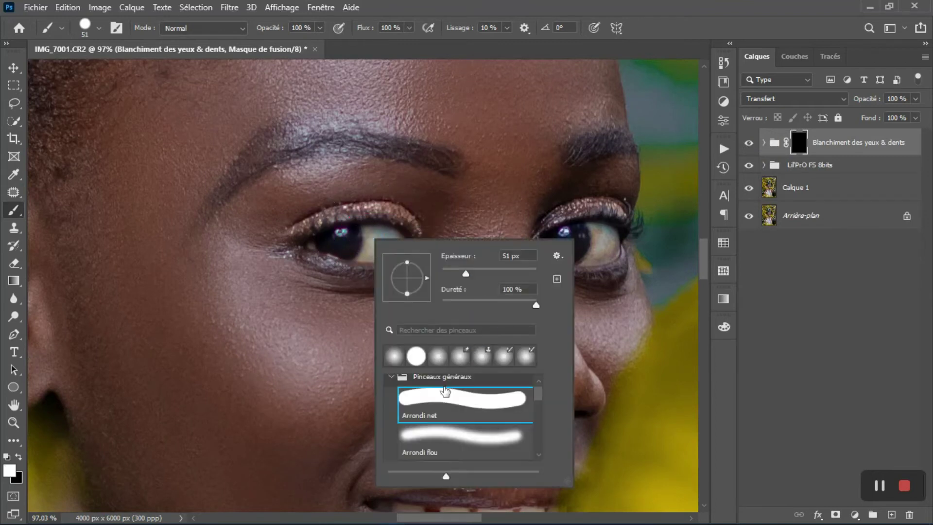
double_click(448, 434)
mouse_move(394, 246)
mouse_down()
mouse_move(382, 235)
mouse_move(386, 250)
mouse_up()
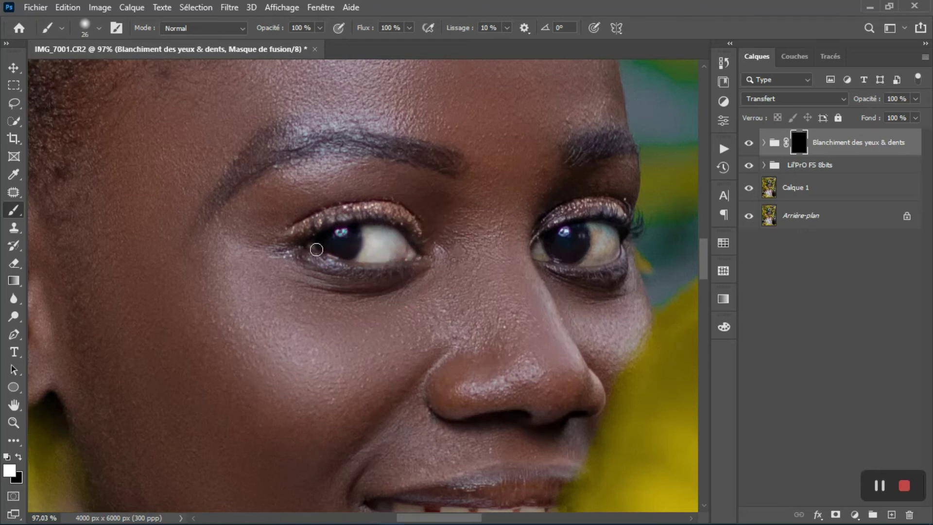
Whiten the right eye white and the teeth with a slightly larger brush
drag(543, 254, 450, 255)
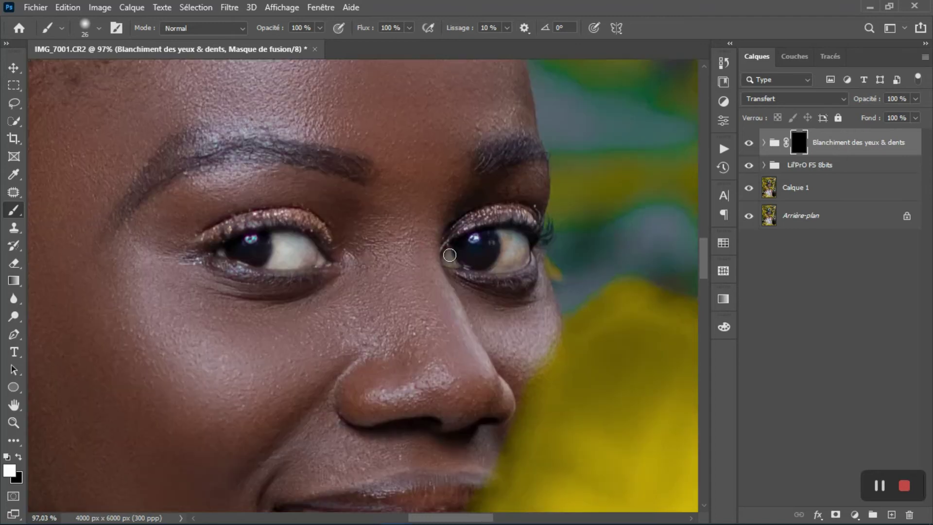
drag(503, 243, 509, 244)
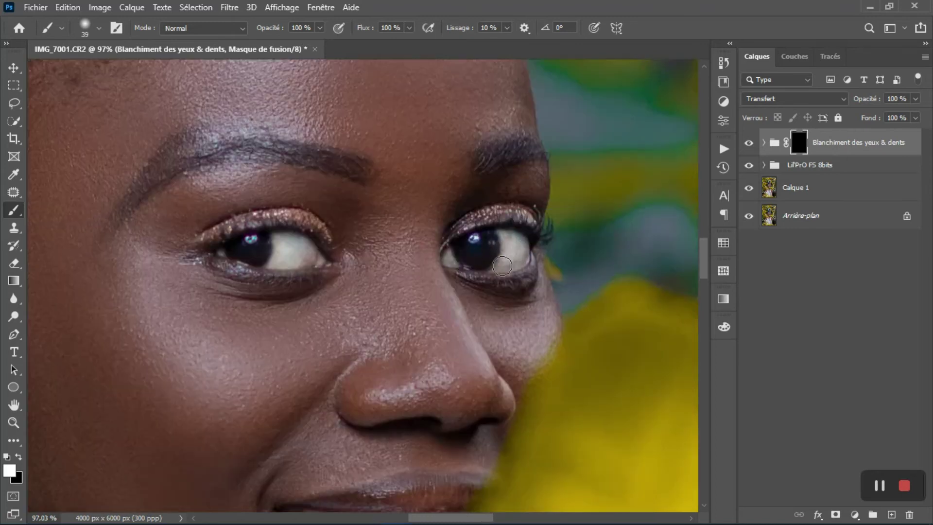
drag(519, 286, 517, 183)
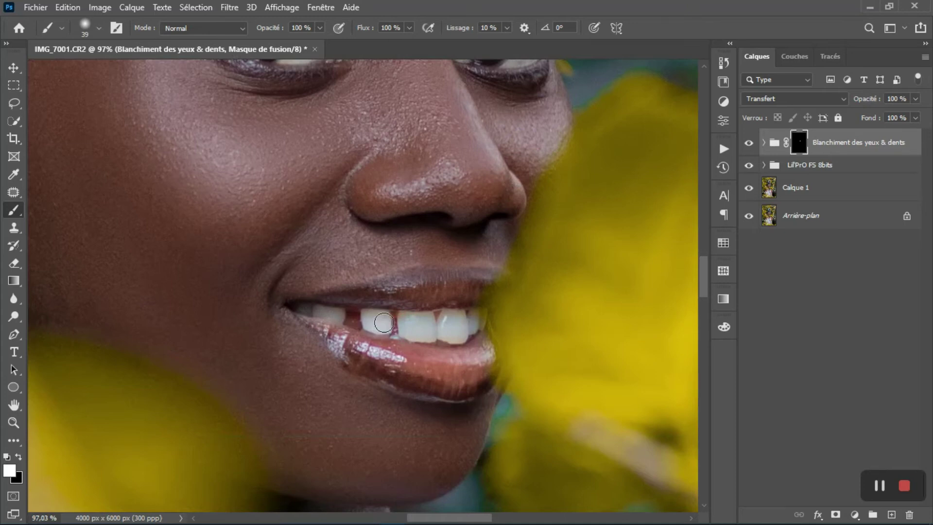
drag(411, 325, 406, 322)
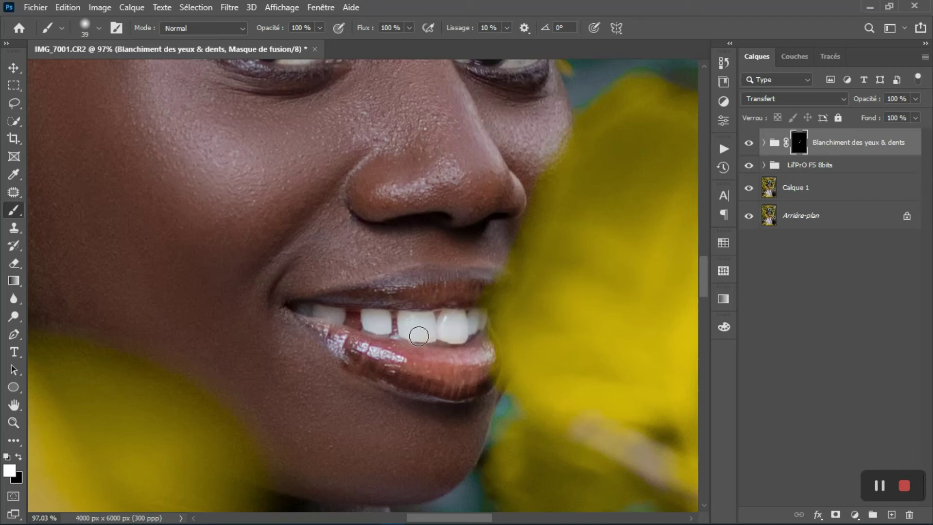
scroll(397, 260, down, 5)
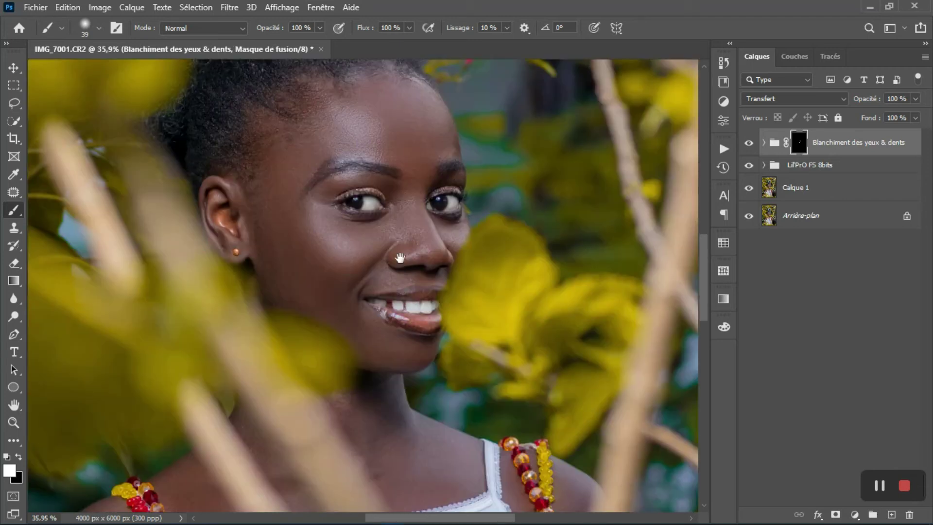
scroll(396, 262, up, 3)
drag(396, 261, 414, 356)
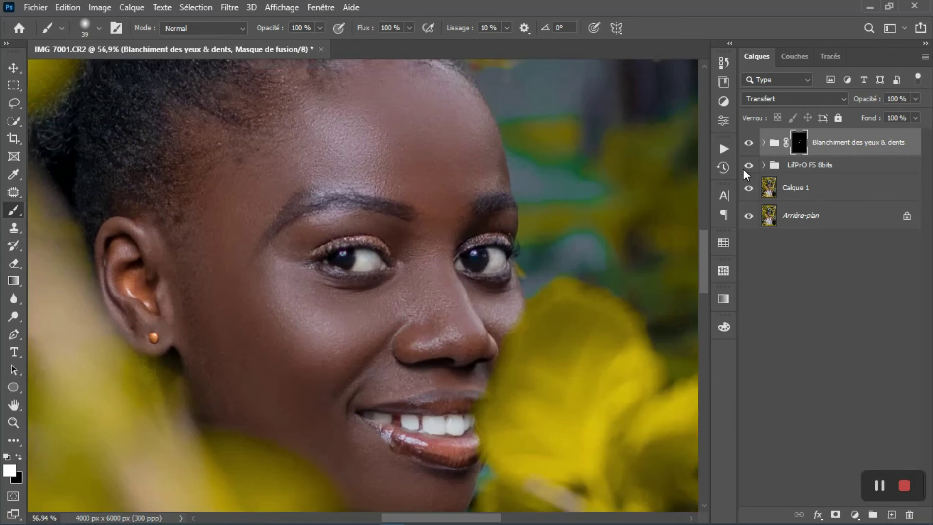
click(751, 145)
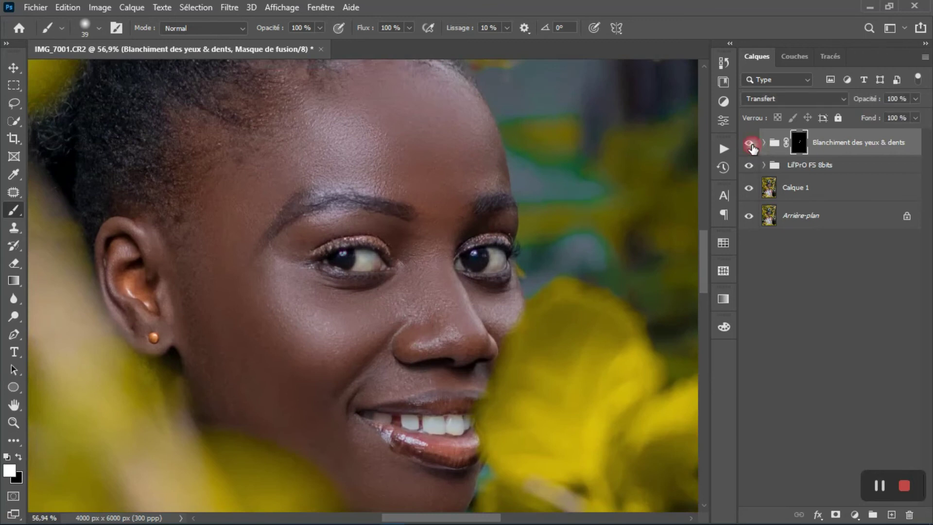
scroll(524, 192, down, 5)
scroll(496, 207, down, 2)
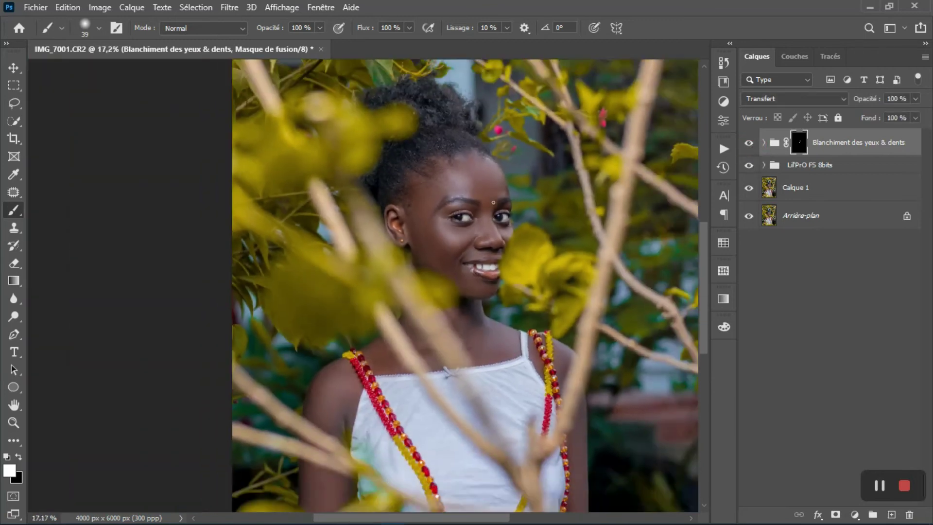
scroll(495, 207, down, 1)
scroll(495, 207, down, 1)
scroll(496, 207, down, 1)
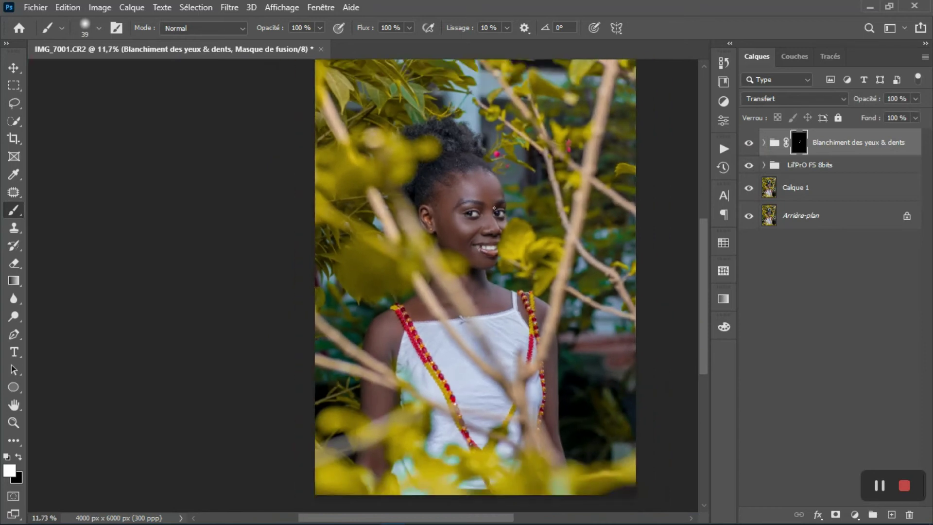
scroll(494, 208, down, 1)
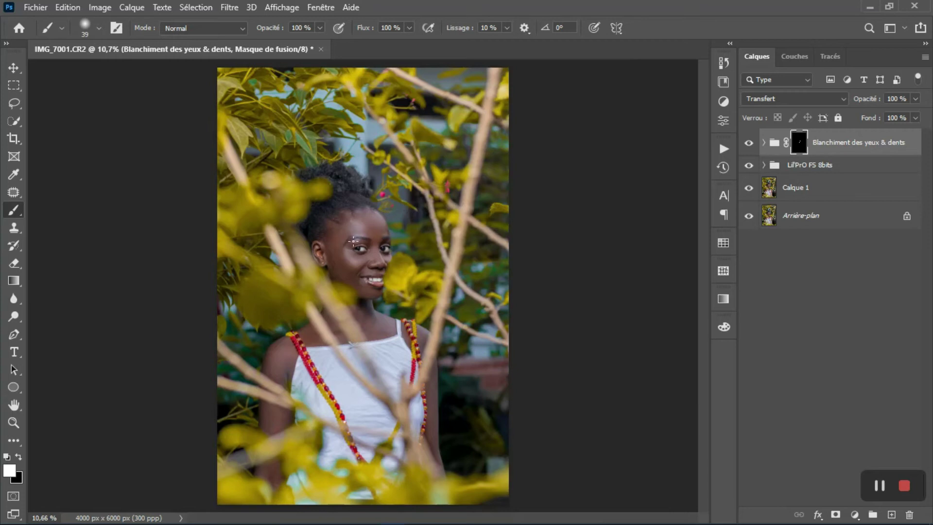
scroll(353, 242, up, 1)
scroll(353, 242, up, 4)
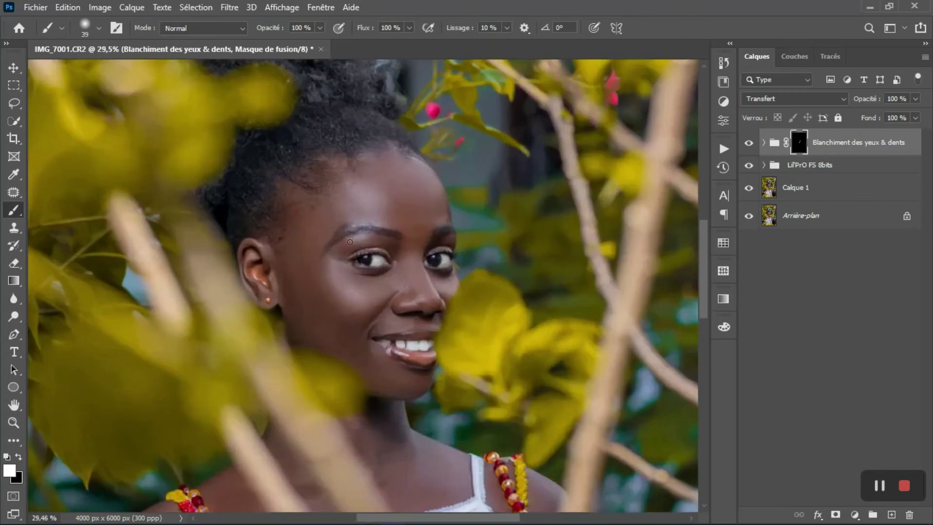
scroll(352, 240, up, 5)
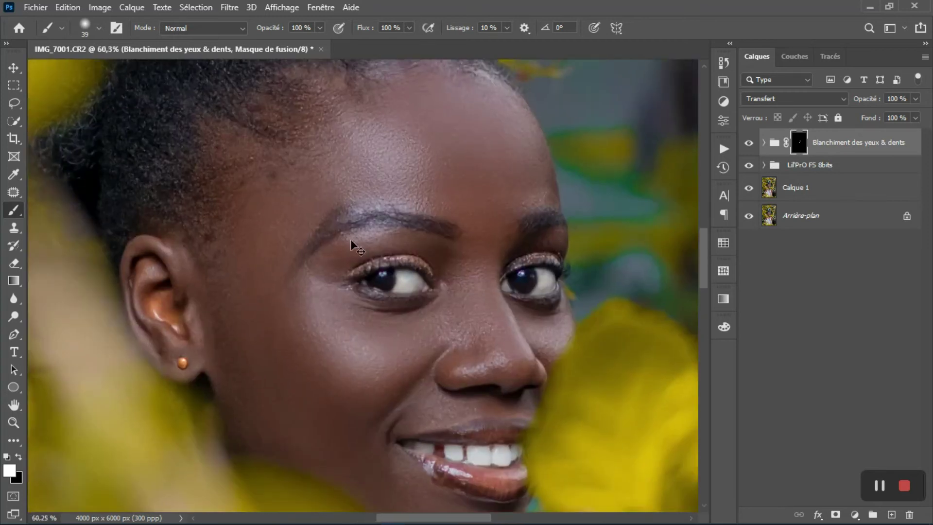
scroll(351, 241, down, 4)
scroll(359, 262, down, 1)
scroll(377, 298, down, 1)
scroll(384, 292, down, 1)
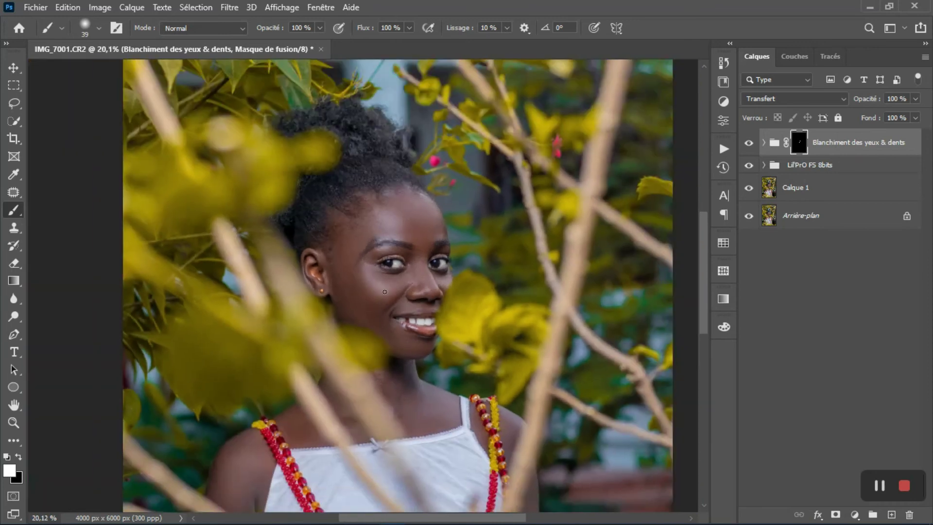
scroll(465, 303, down, 3)
scroll(460, 299, down, 1)
scroll(457, 298, up, 1)
scroll(456, 298, down, 1)
scroll(456, 298, down, 1)
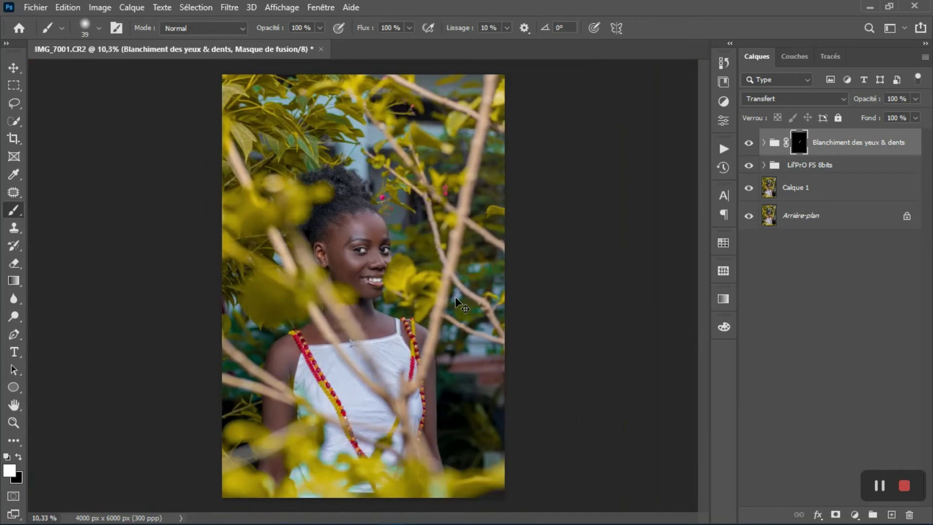
scroll(456, 298, up, 1)
Add a Selective Color layer with Jaunes at Cyan -11, Magenta -83, Jaune +76, Noir +8
click(853, 513)
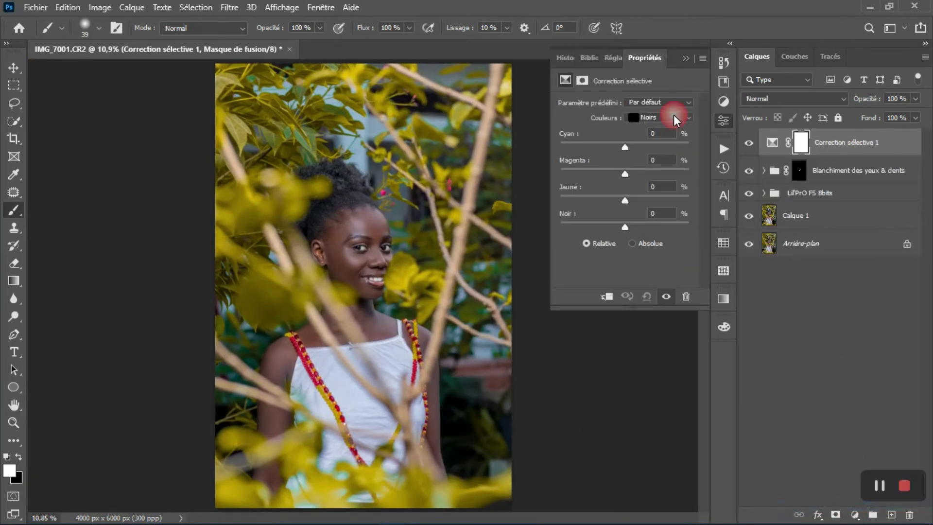
click(675, 117)
click(658, 139)
drag(626, 146, 618, 151)
click(617, 149)
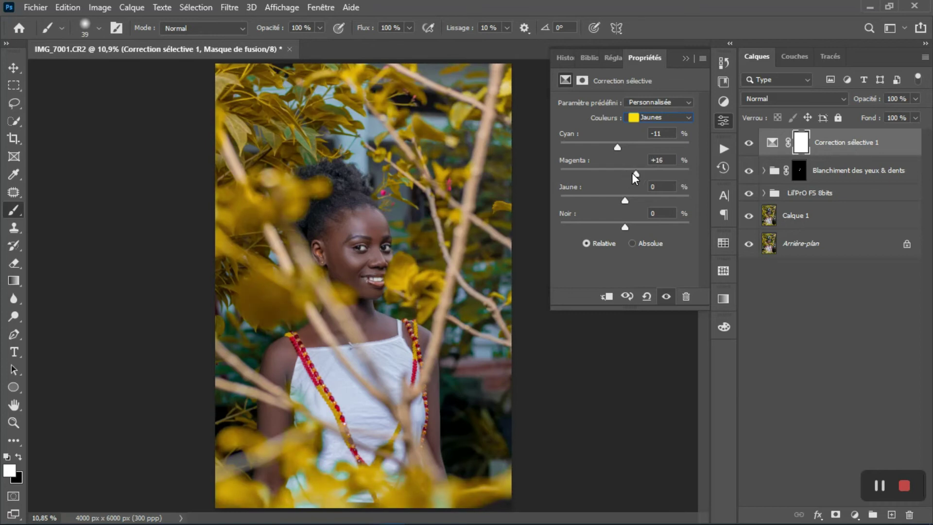
drag(619, 173, 606, 173)
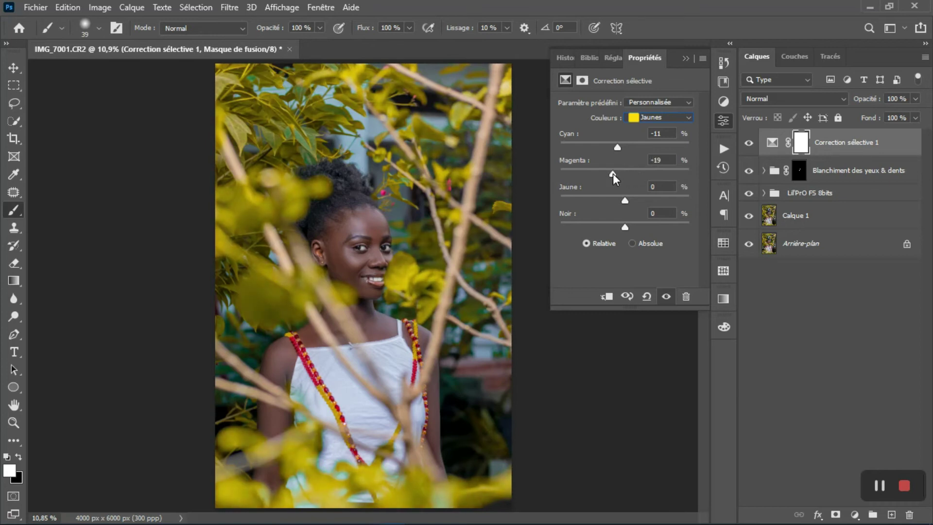
drag(611, 170, 596, 173)
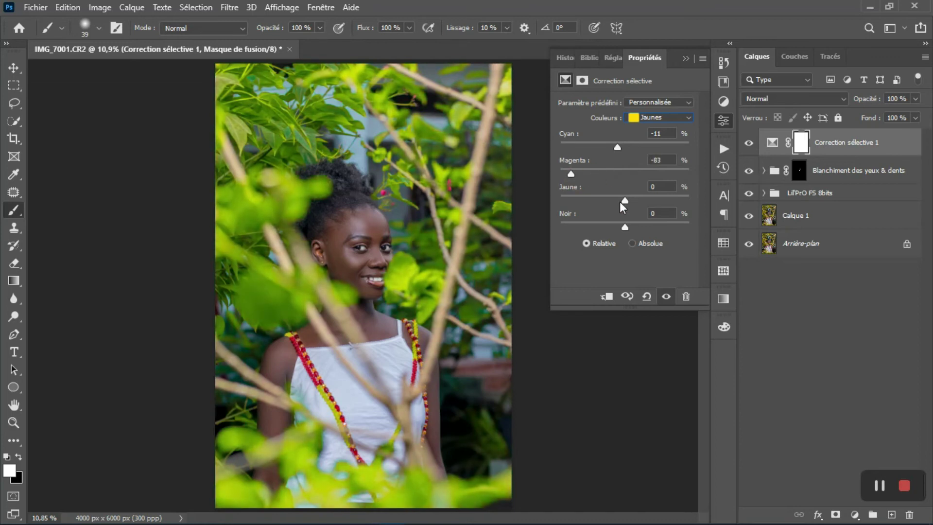
drag(624, 200, 634, 199)
Set the Verts range to Cyan +49, Magenta -29, Jaune -67 and Noir +11
click(647, 119)
click(647, 152)
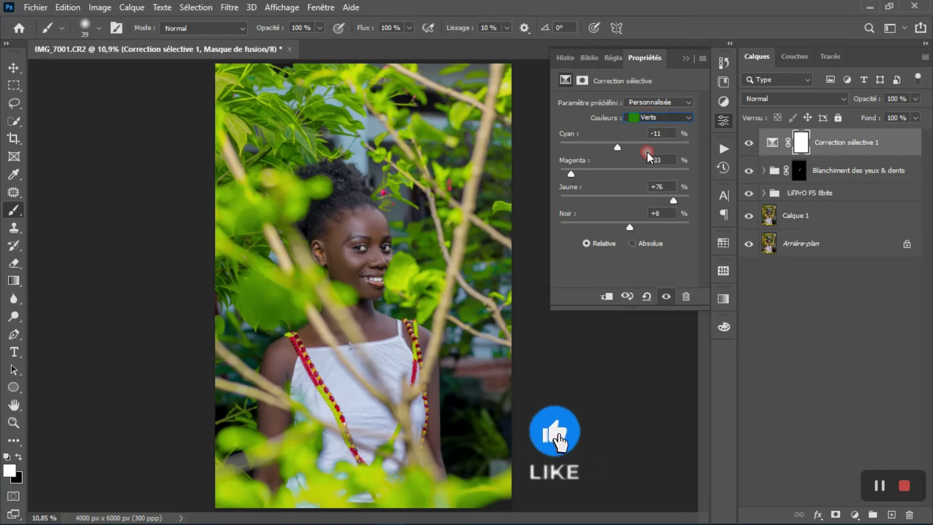
mouse_move(631, 148)
mouse_down()
mouse_move(600, 151)
mouse_move(667, 150)
mouse_move(657, 146)
mouse_up()
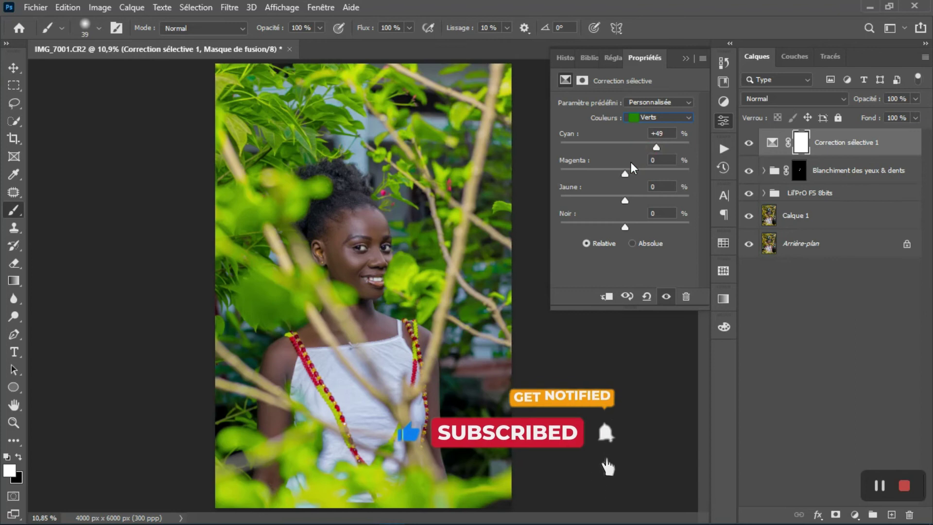
mouse_move(625, 173)
mouse_down()
mouse_move(651, 171)
mouse_move(607, 169)
mouse_up()
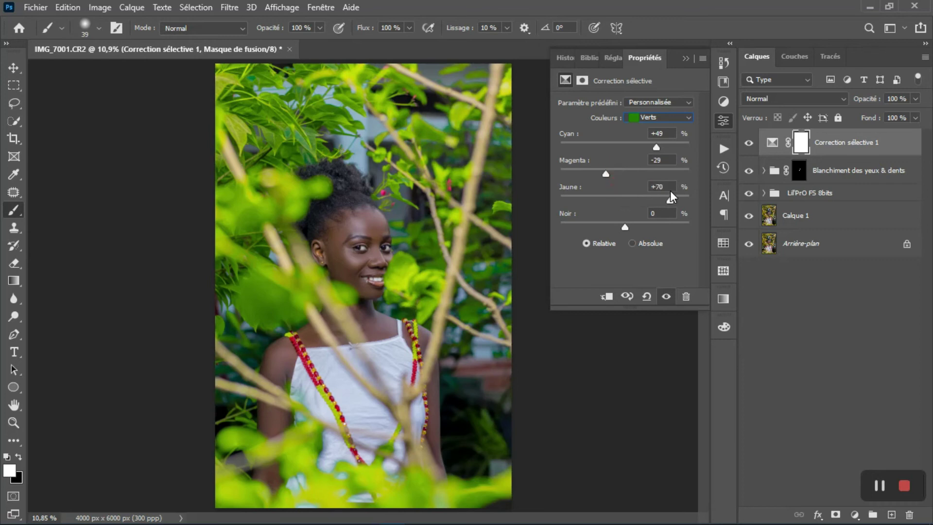
mouse_move(669, 191)
mouse_down()
mouse_move(586, 186)
mouse_move(581, 200)
mouse_up()
drag(630, 223, 631, 223)
Toggle the Correction sélective 1 layer to compare the foliage before and after
click(749, 142)
click(749, 143)
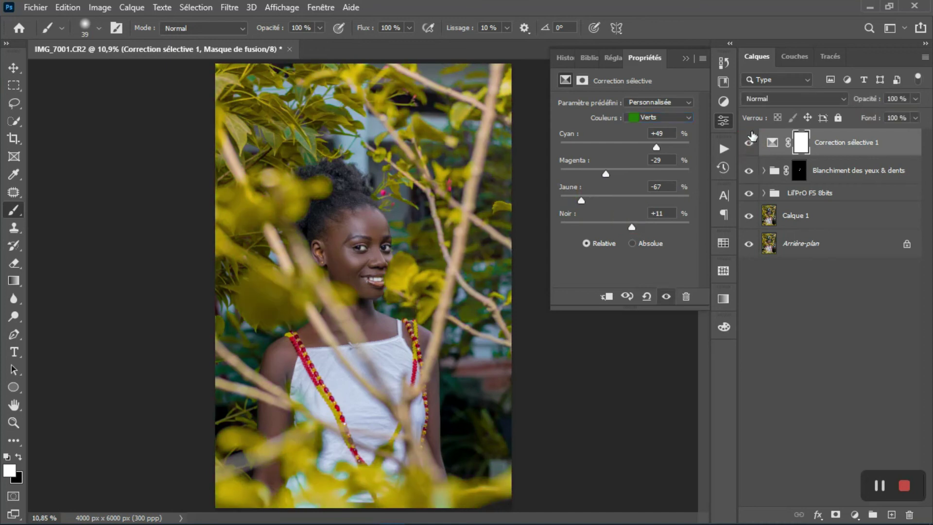
scroll(365, 229, up, 2)
scroll(364, 229, up, 2)
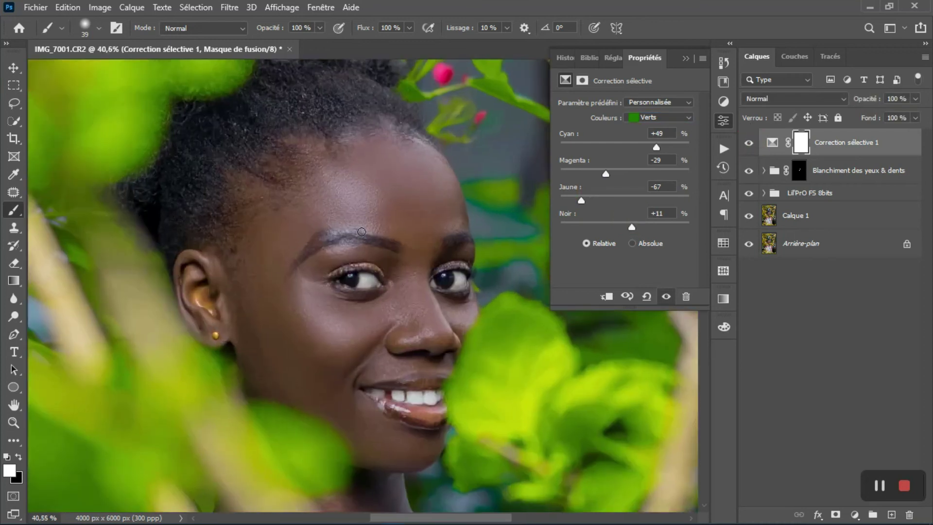
scroll(364, 229, up, 2)
scroll(365, 229, down, 3)
mouse_move(403, 302)
mouse_down()
mouse_move(396, 209)
mouse_move(408, 301)
mouse_up()
scroll(388, 177, up, 3)
scroll(400, 257, down, 2)
scroll(400, 257, down, 2)
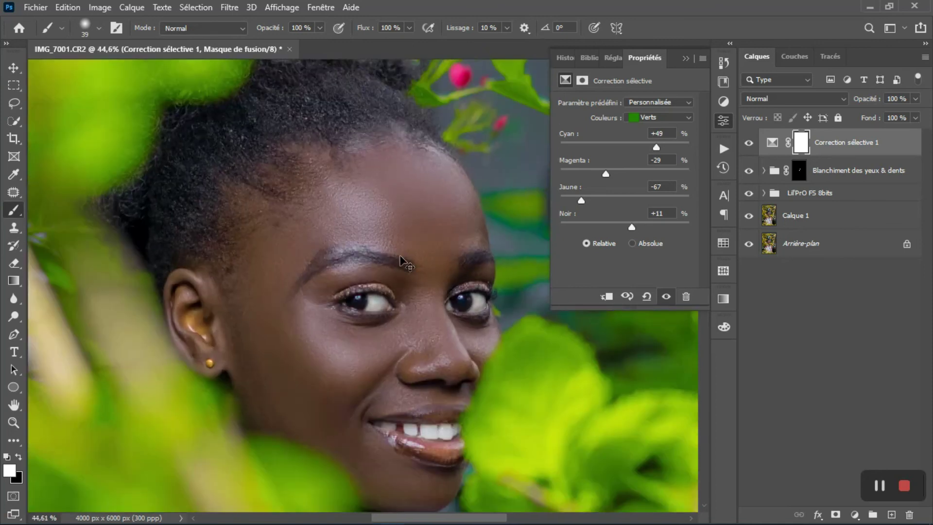
scroll(401, 257, down, 2)
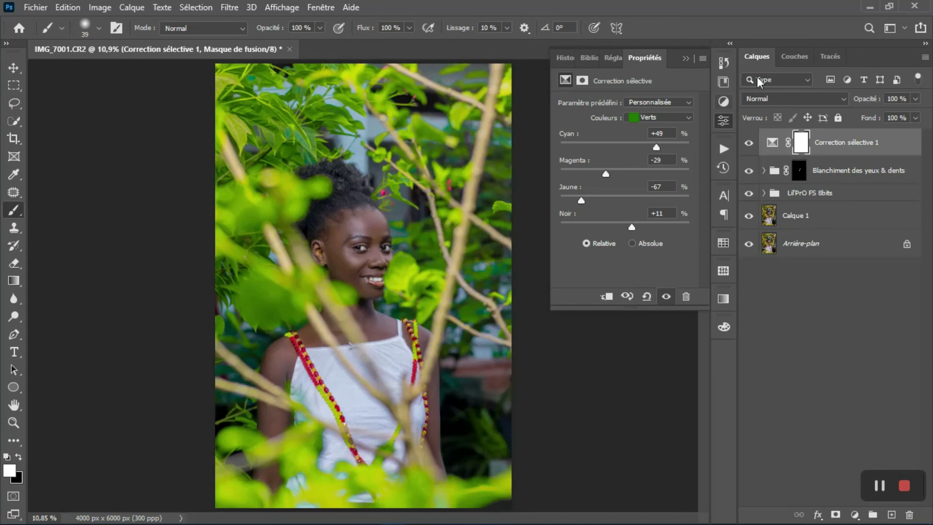
Add a Teinte/Saturation layer with Teinte -4, Saturation +10 and Luminosité -7
click(724, 121)
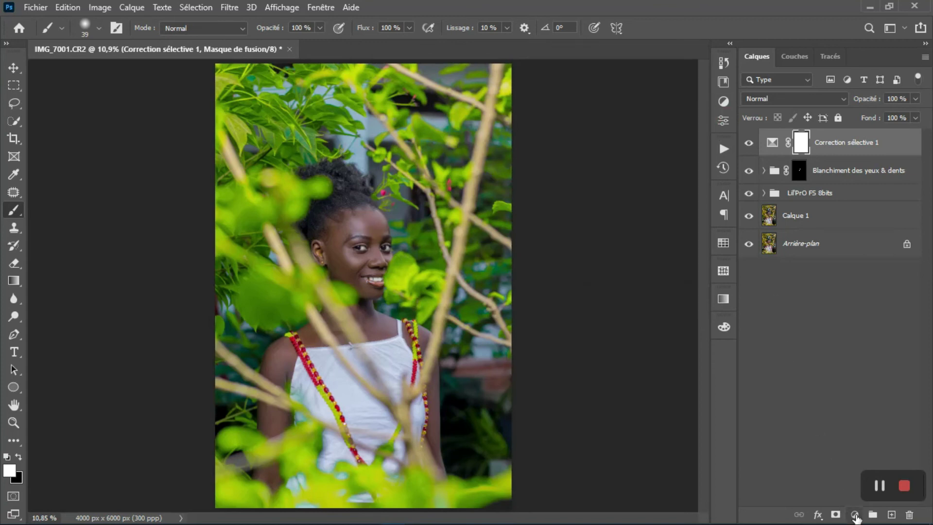
click(855, 515)
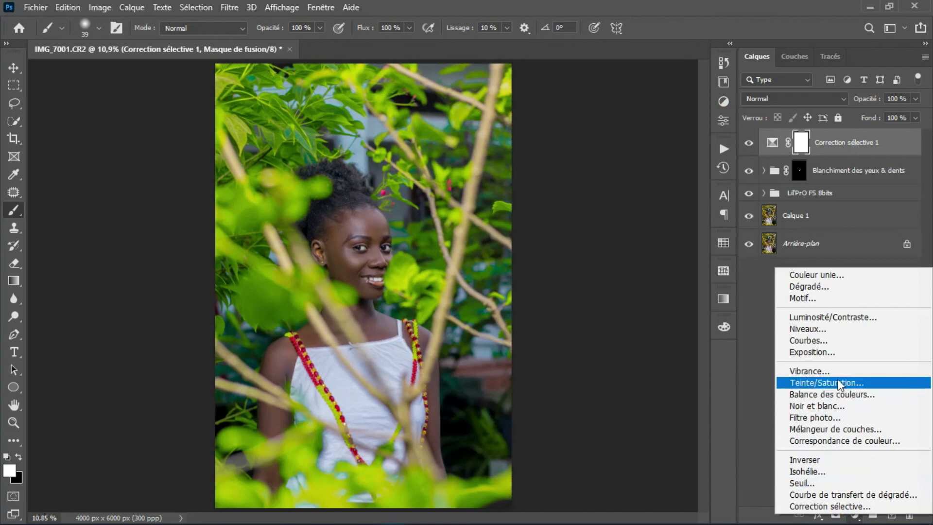
key(Escape)
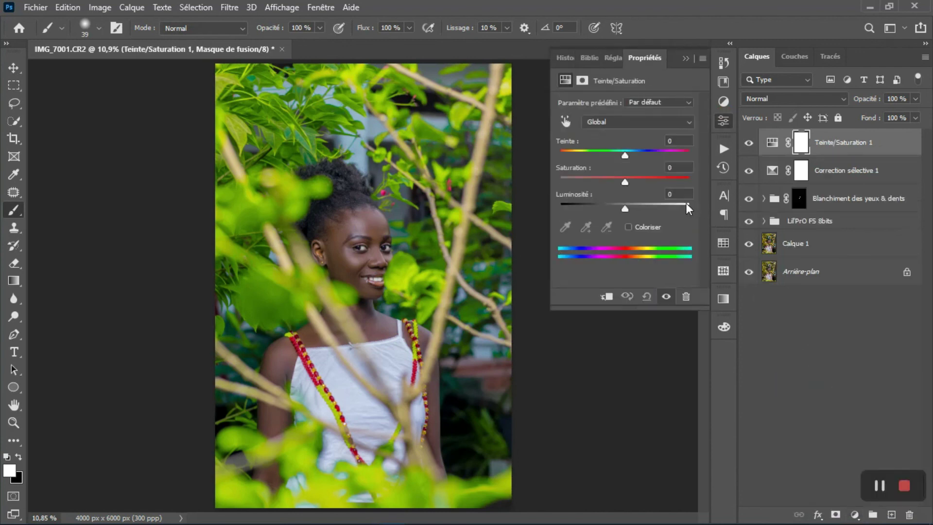
drag(625, 156, 624, 159)
mouse_move(624, 182)
mouse_down()
mouse_move(631, 179)
mouse_move(620, 208)
mouse_up()
click(746, 143)
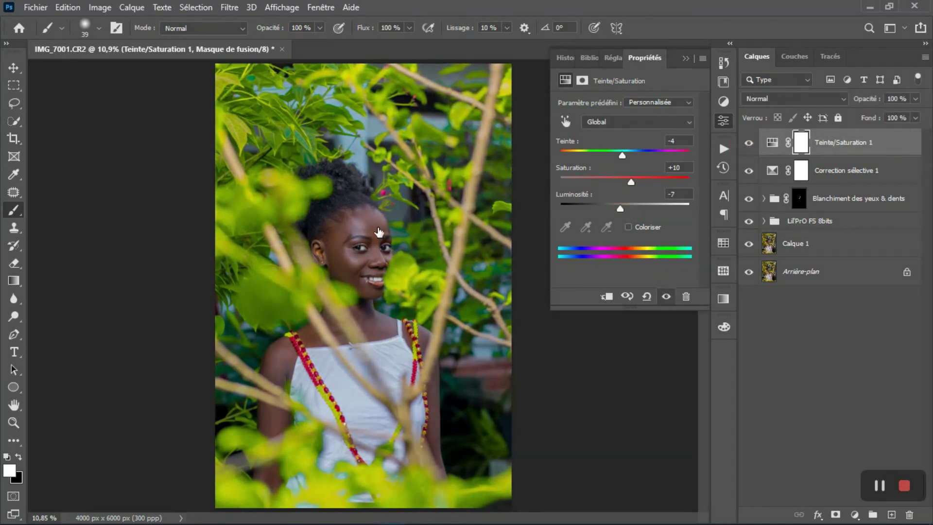
Toggle the Teinte/Saturation 1 layer to compare, then fit the photo in the window
scroll(379, 233, up, 3)
scroll(370, 227, up, 3)
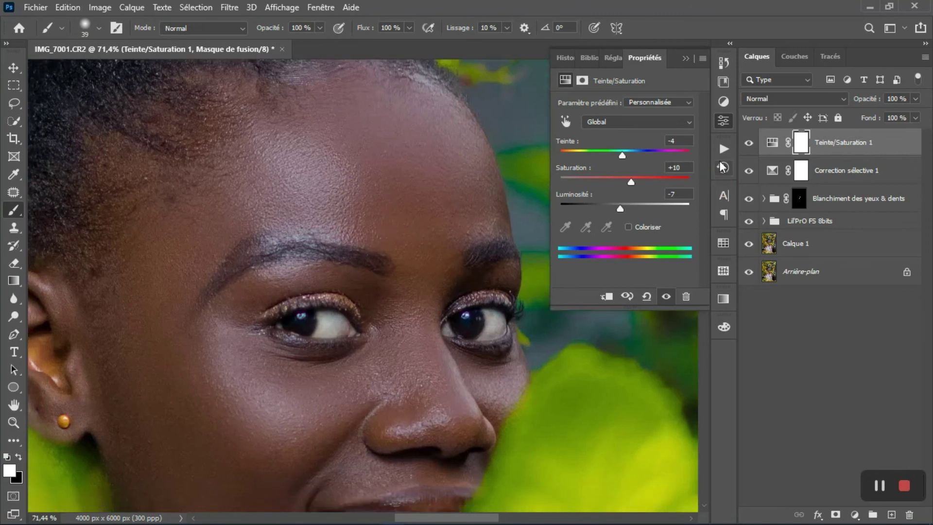
click(749, 143)
click(750, 143)
click(723, 119)
scroll(494, 182, down, 3)
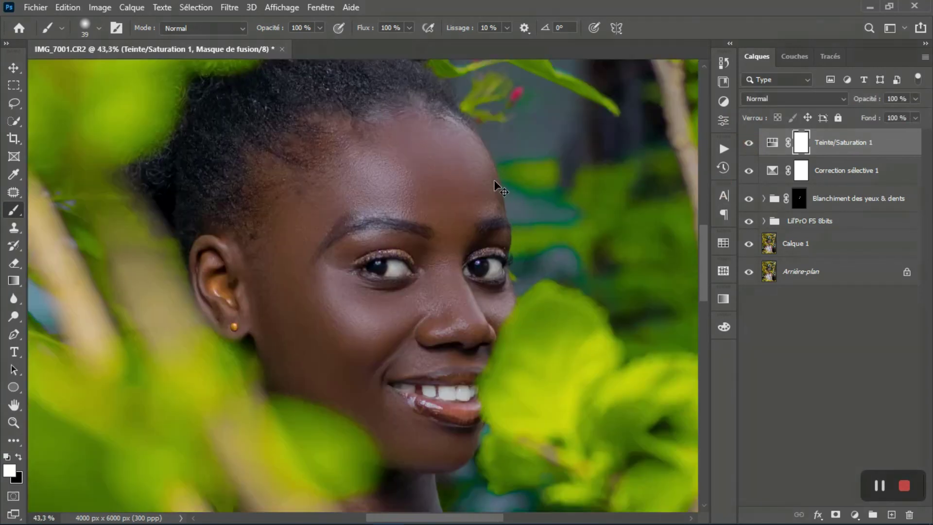
key(ctrl+0)
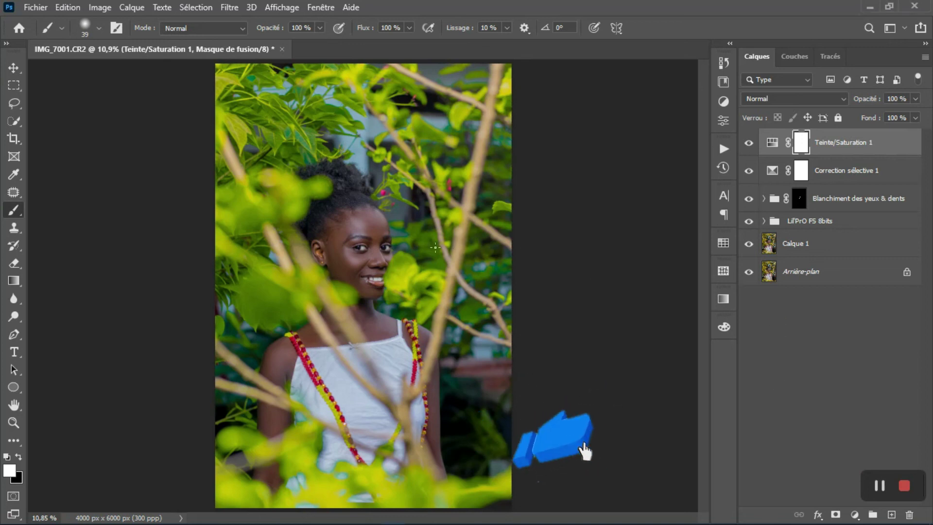
Stamp all visible layers into Calque 2 and duplicate it as the Sharpen layer
scroll(362, 237, up, 3)
scroll(362, 237, up, 4)
scroll(370, 224, up, 4)
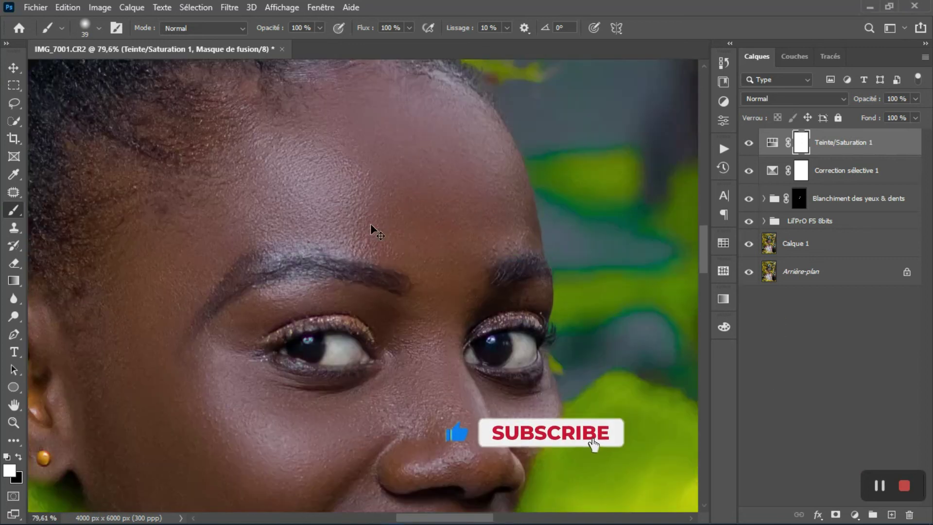
key(ctrl+shift+alt+n)
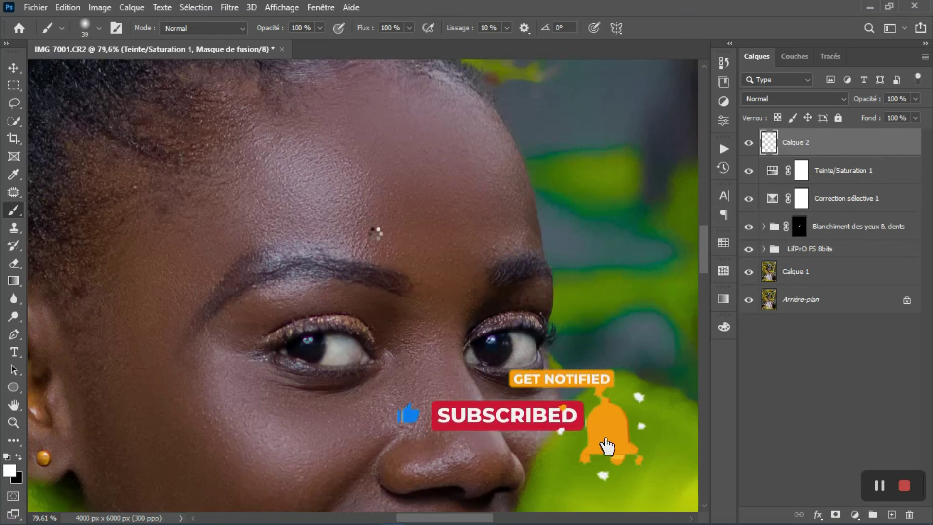
key(ctrl+j)
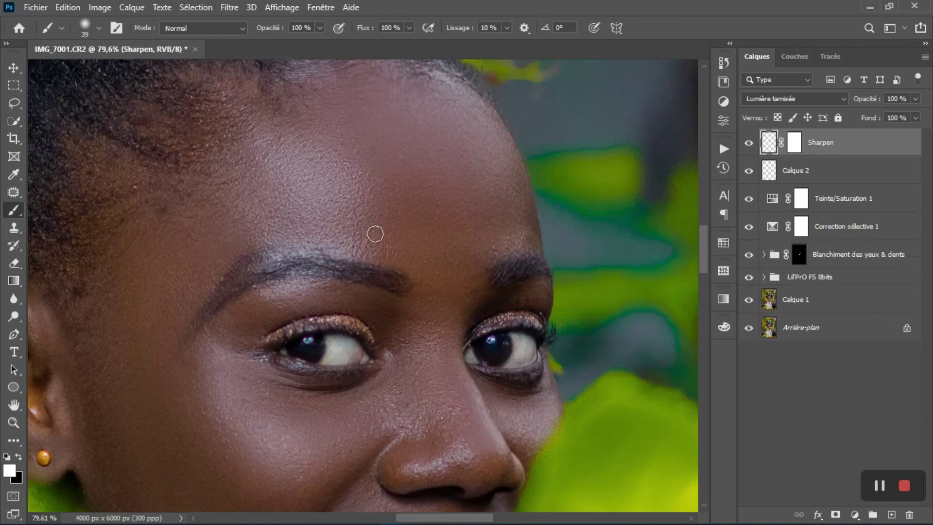
Toggle the Sharpen layer to compare the result and centre the face in view
scroll(390, 221, up, 2)
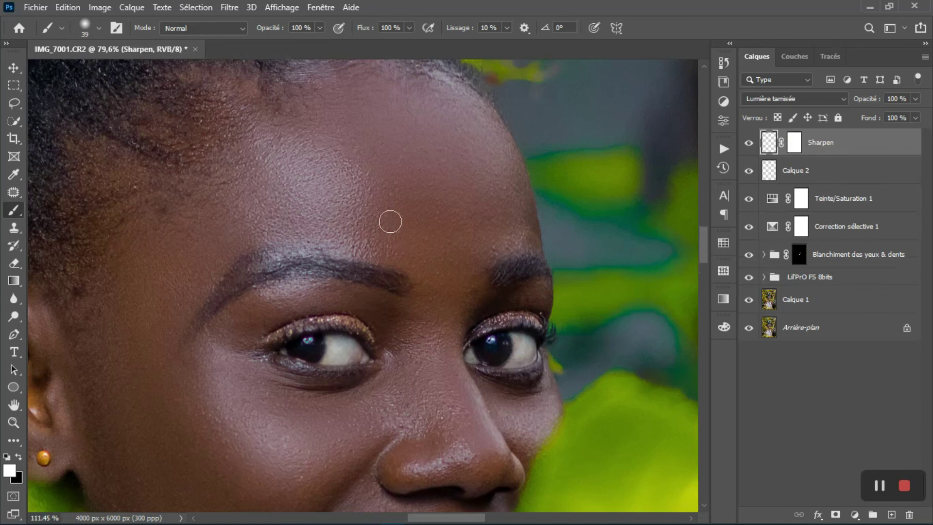
scroll(497, 214, down, 3)
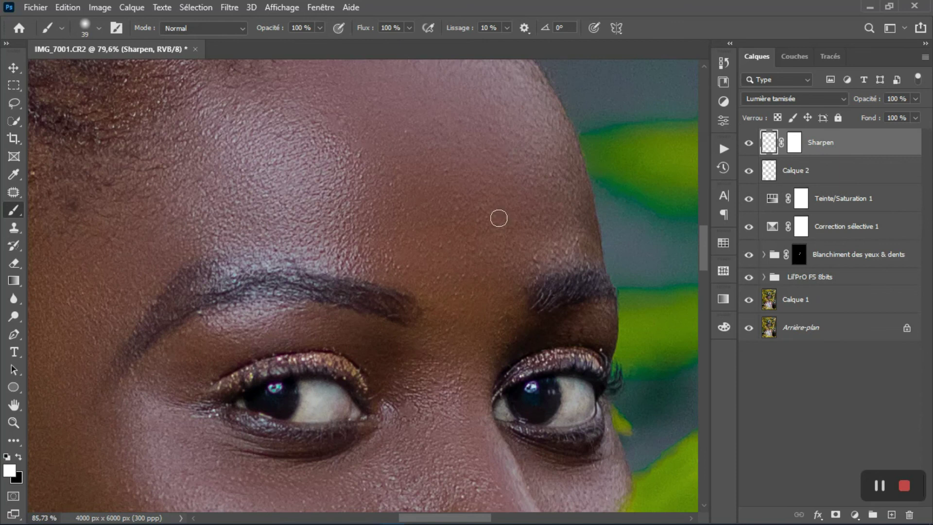
click(750, 144)
click(751, 146)
scroll(452, 189, down, 2)
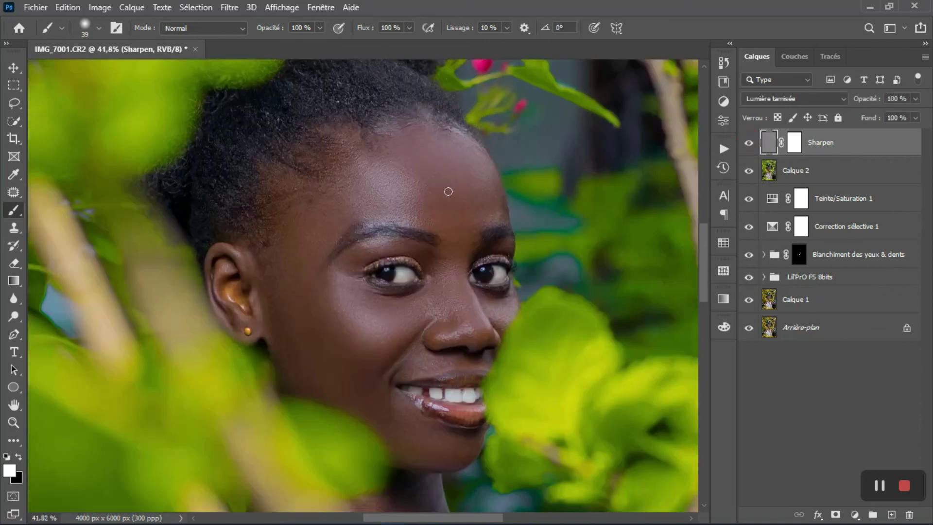
scroll(448, 192, up, 3)
scroll(447, 193, down, 1)
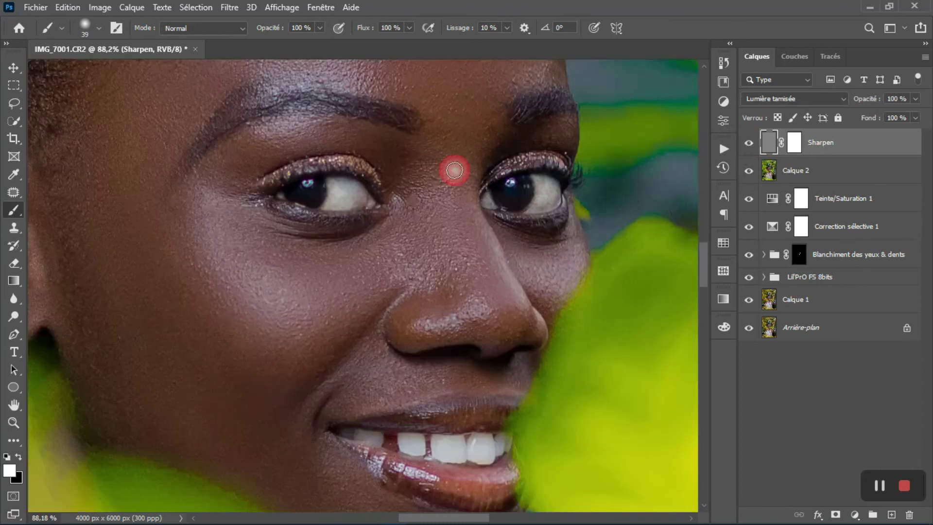
scroll(448, 165, down, 1)
scroll(448, 165, down, 1)
drag(448, 166, 445, 235)
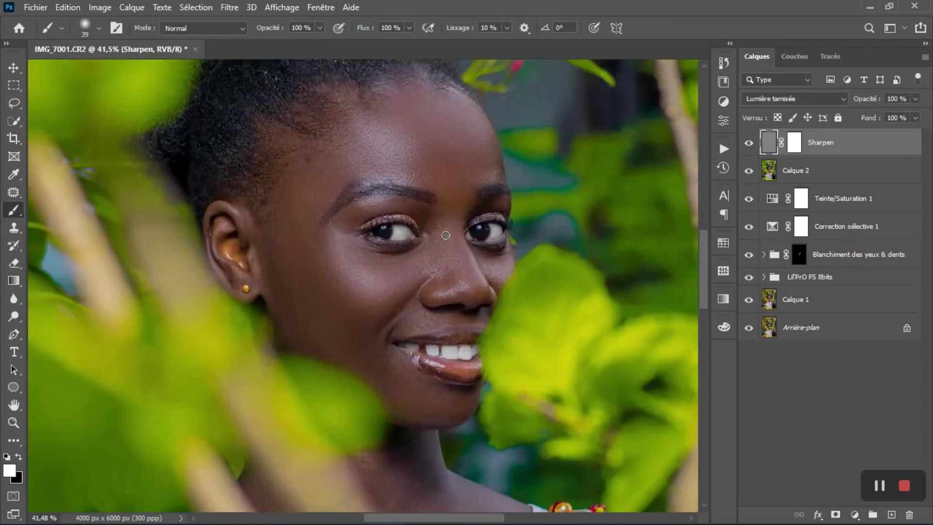